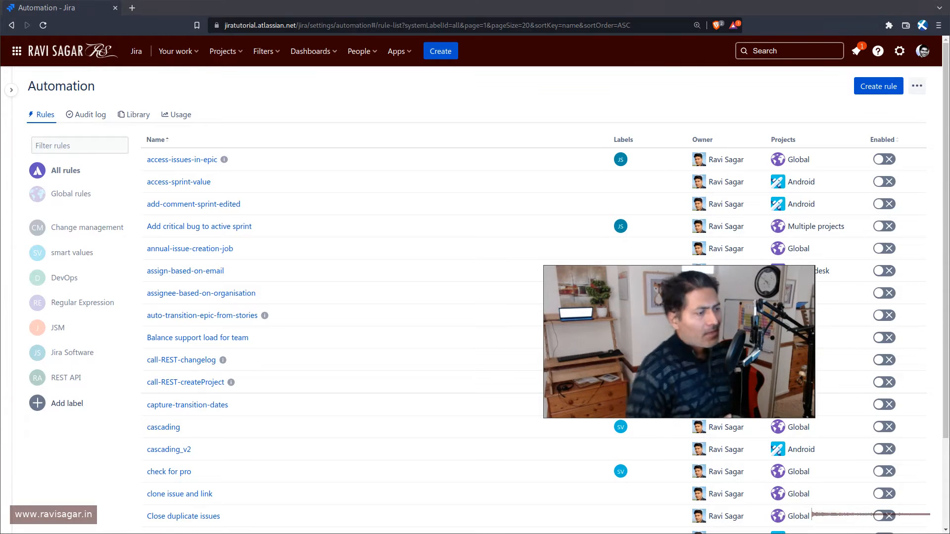
# Start a new automation rule with the Issue created trigger and save the trigger
pyautogui.click(80, 146)
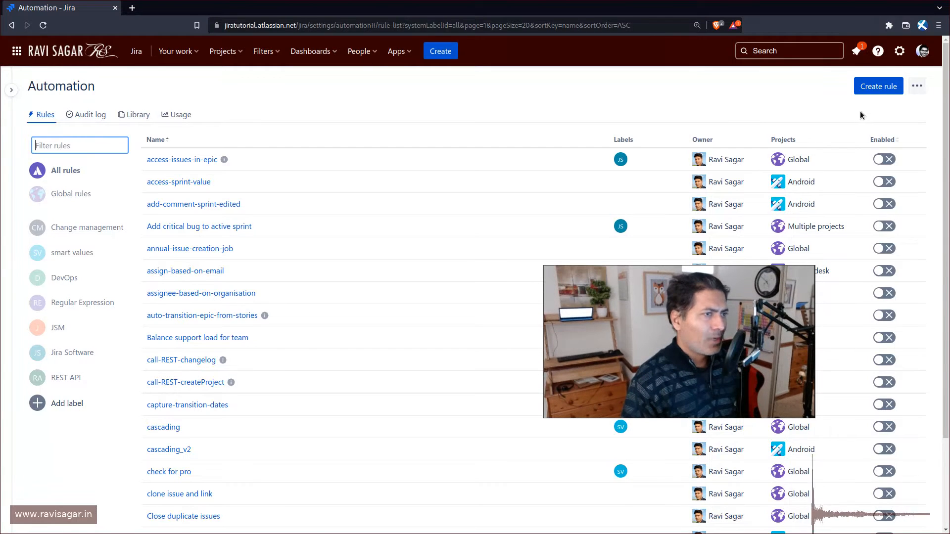
pyautogui.click(878, 86)
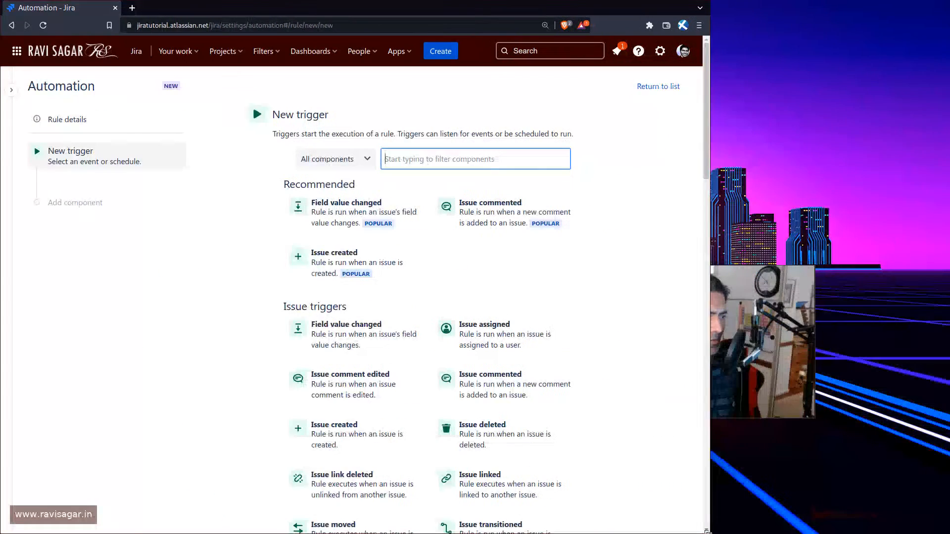
pyautogui.moveTo(719, 350)
pyautogui.mouseDown()
pyautogui.moveTo(822, 301)
pyautogui.moveTo(878, 346)
pyautogui.mouseUp()
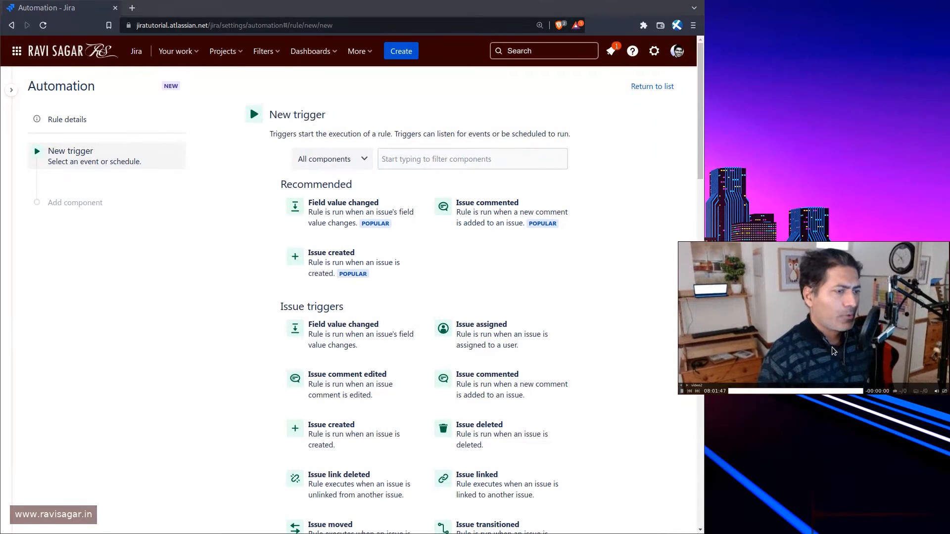
pyautogui.moveTo(812, 368); pyautogui.dragTo(819, 339)
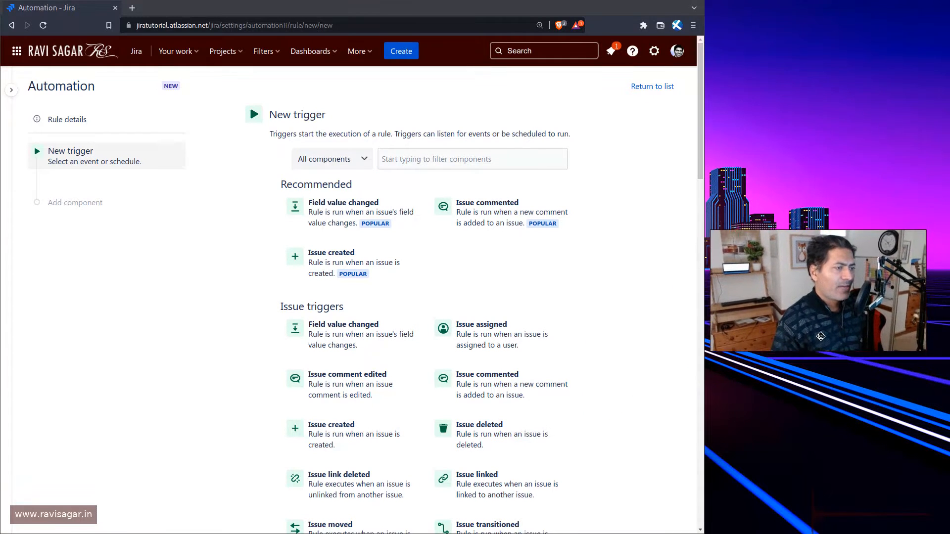
pyautogui.click(472, 159)
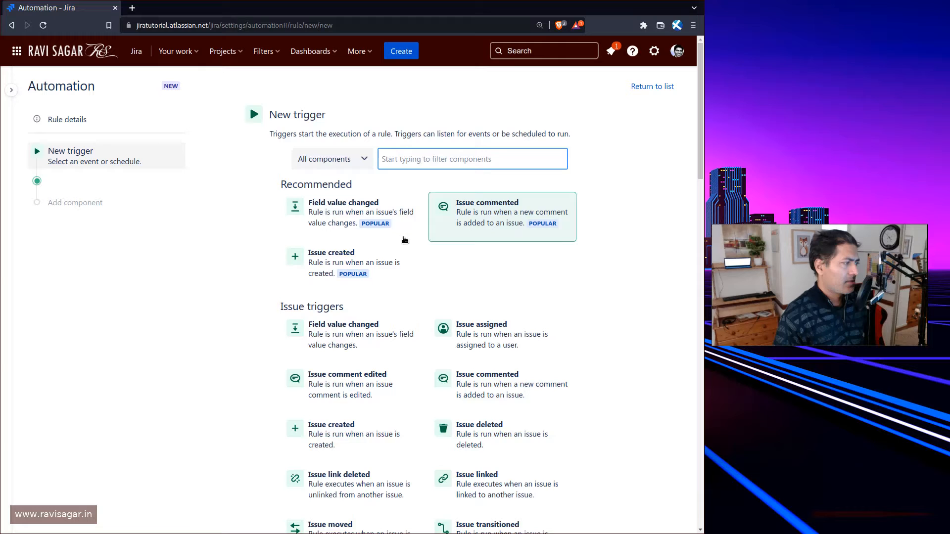
pyautogui.click(360, 256)
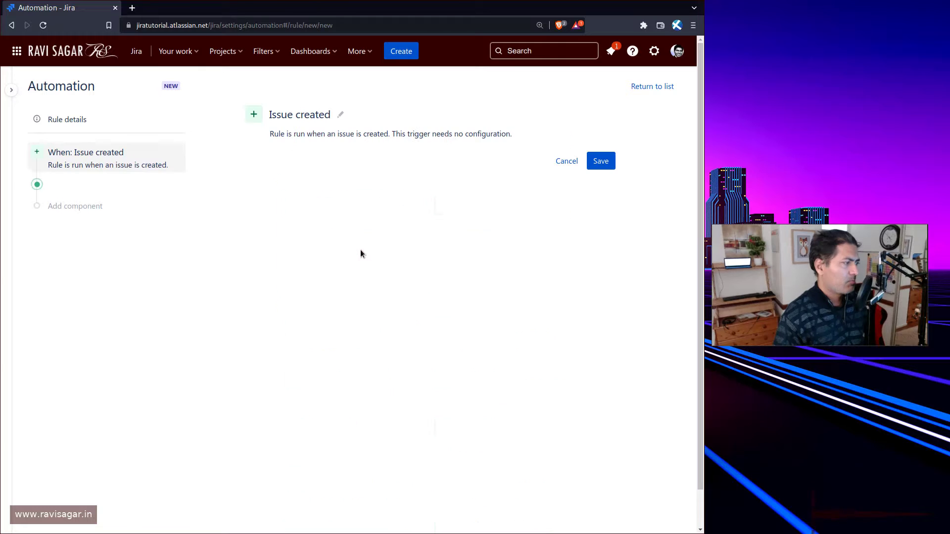
pyautogui.click(600, 160)
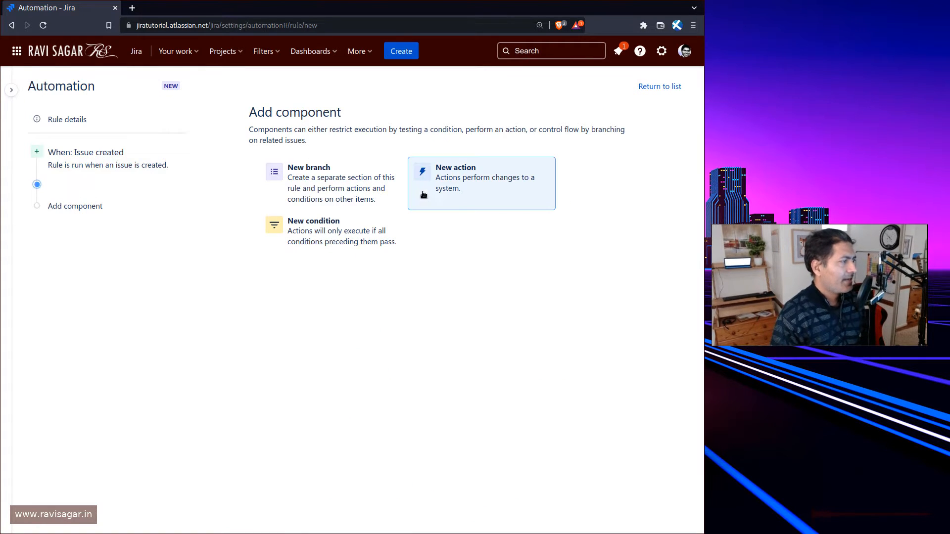
# Add an Assign issue action to the rule
pyautogui.click(446, 182)
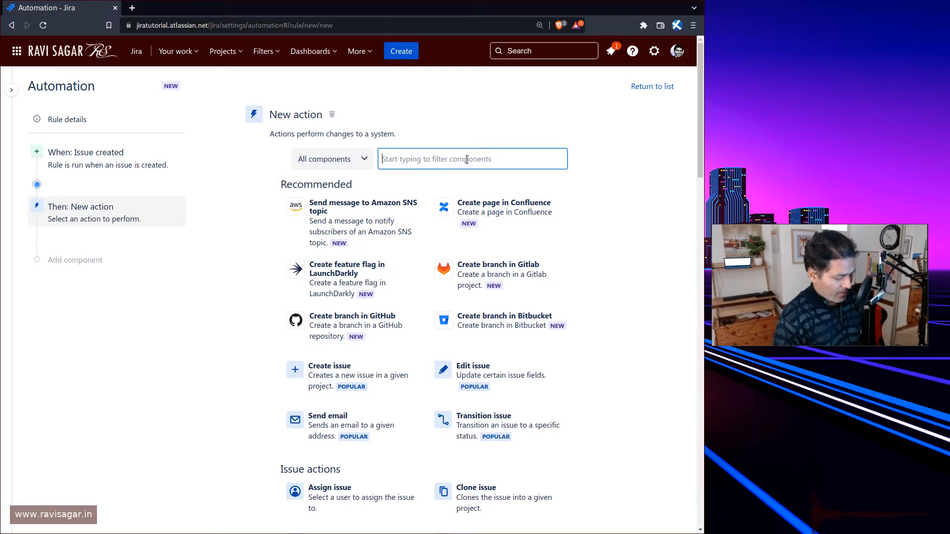
pyautogui.write('ass')
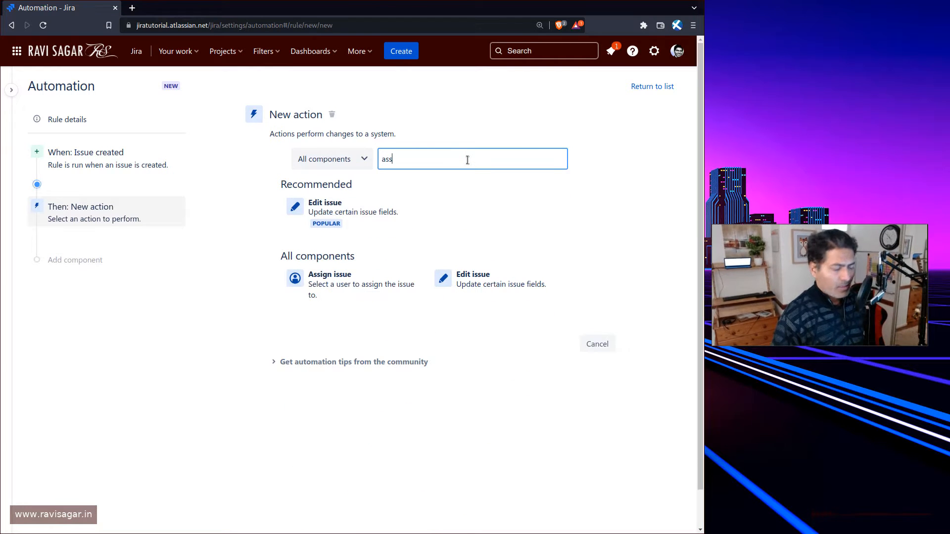
pyautogui.click(338, 277)
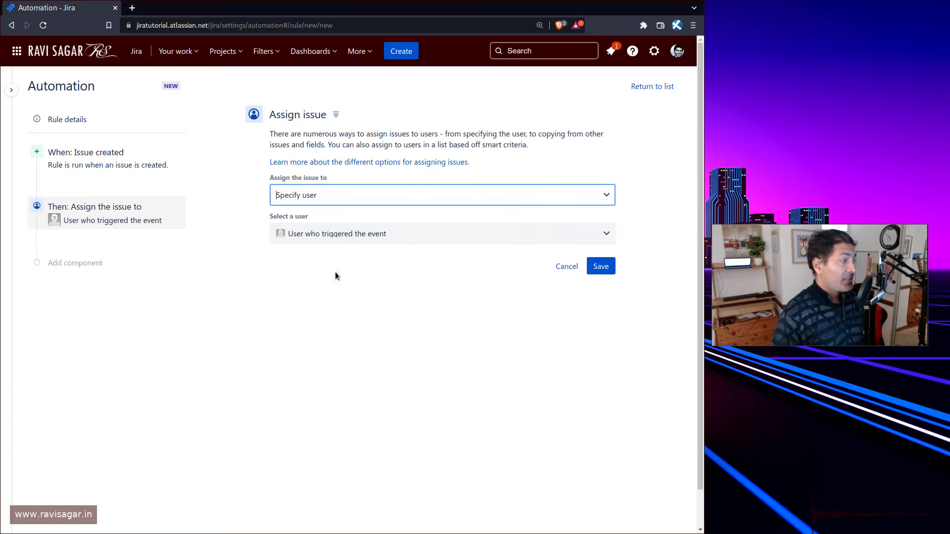
# Try taking the assignee from Copy from issue, then from the parent issue
pyautogui.click(474, 193)
pyautogui.click(475, 193)
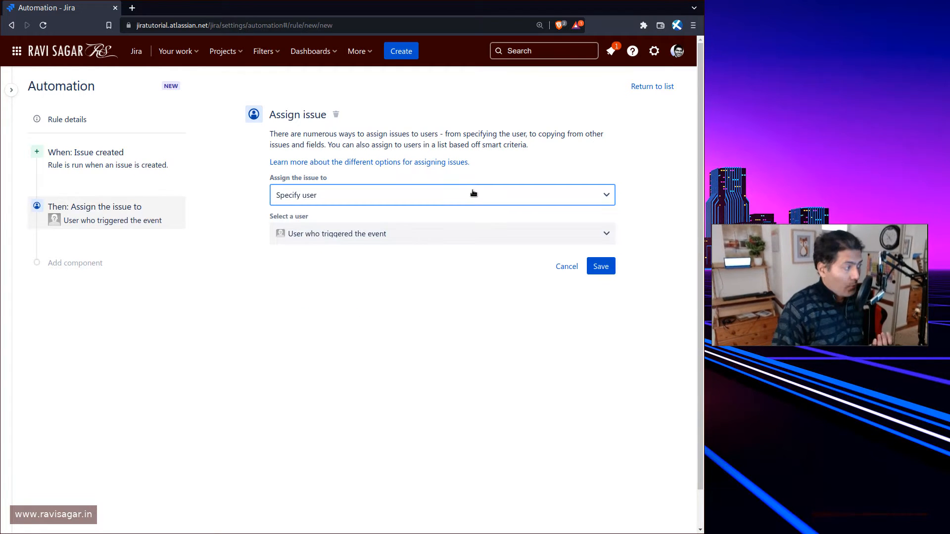
pyautogui.click(469, 234)
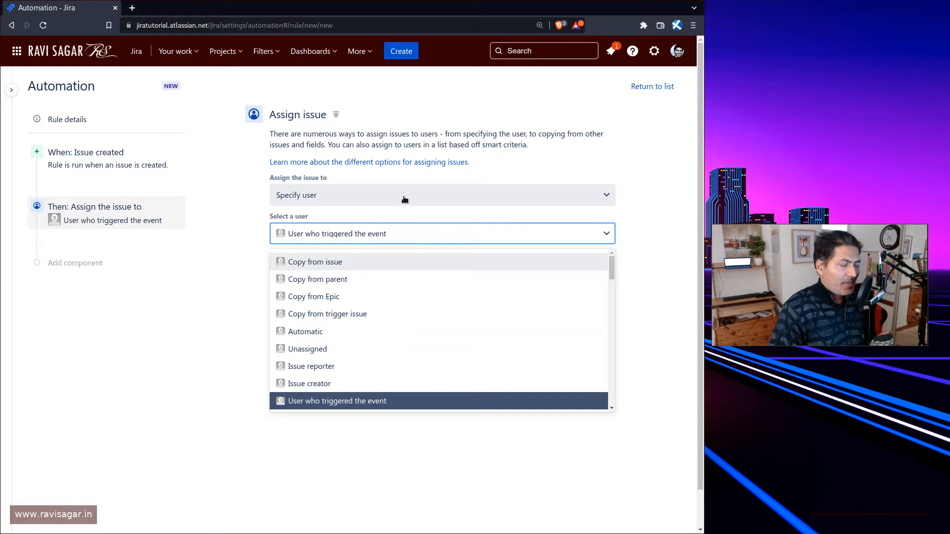
pyautogui.click(345, 260)
pyautogui.click(445, 234)
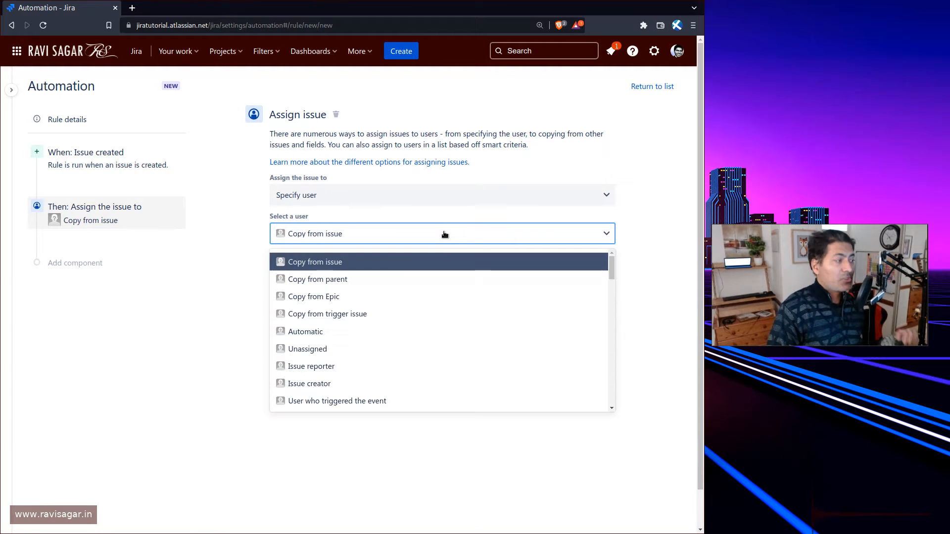
pyautogui.click(362, 279)
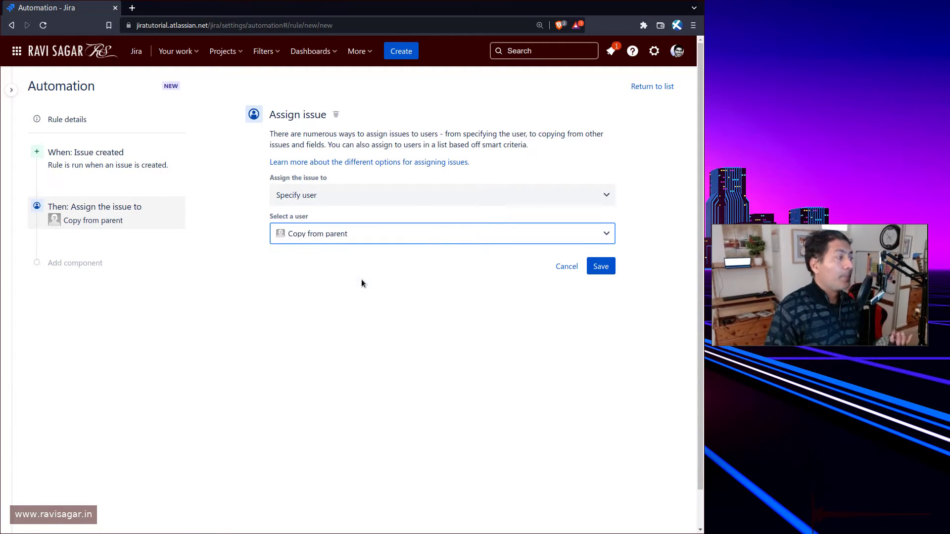
# Settle on copying the assignee from the Epic for the assign action
pyautogui.click(407, 241)
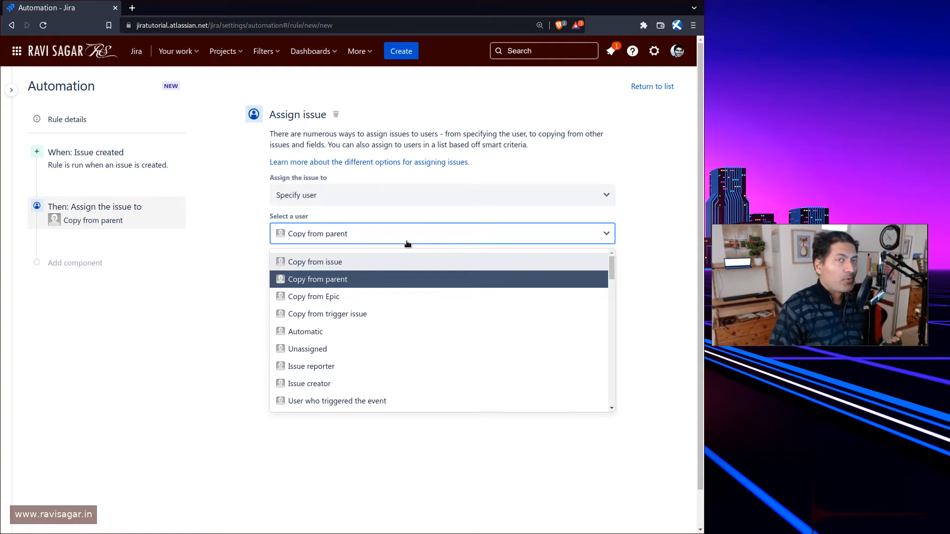
pyautogui.click(373, 295)
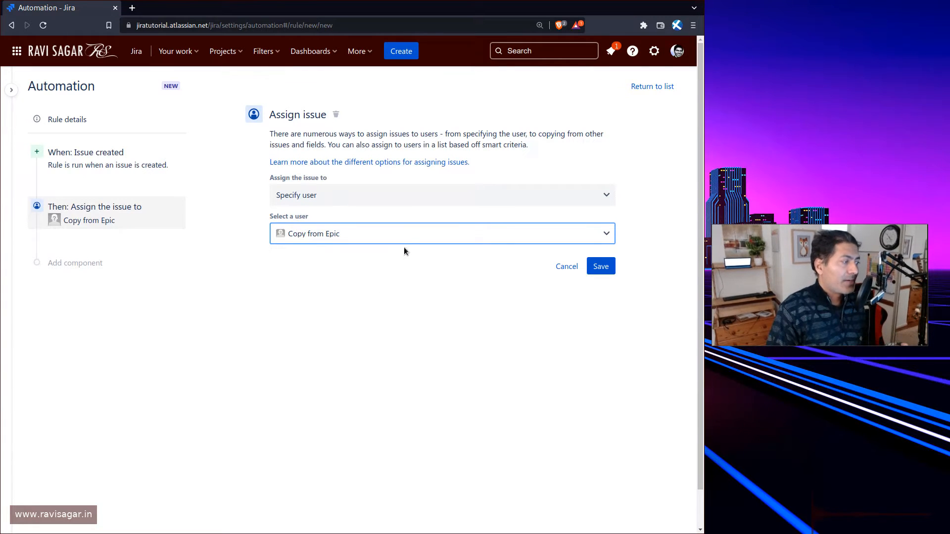
pyautogui.click(404, 238)
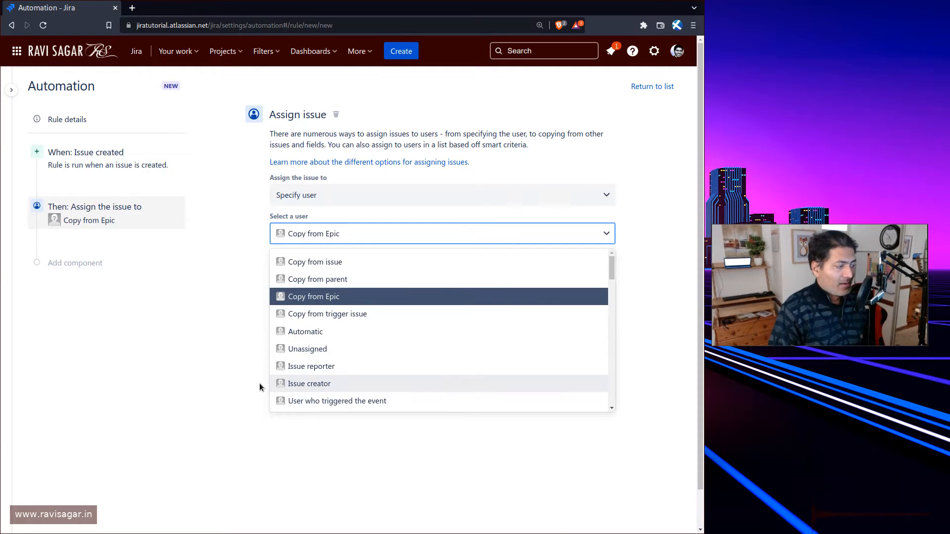
pyautogui.scroll(-1, 388, 358)
pyautogui.scroll(-1, 388, 357)
pyautogui.scroll(-1, 388, 359)
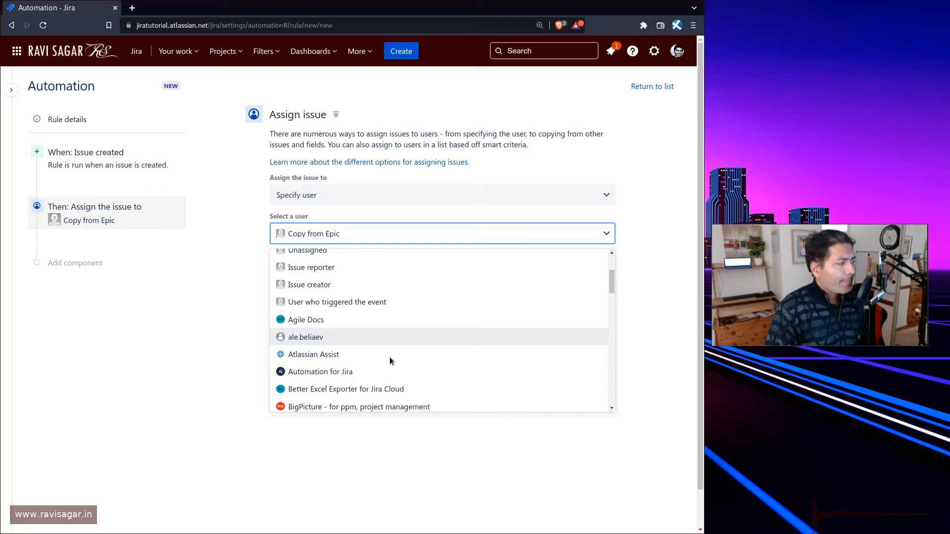
pyautogui.scroll(-1, 390, 357)
pyautogui.scroll(4, 450, 355)
pyautogui.click(212, 332)
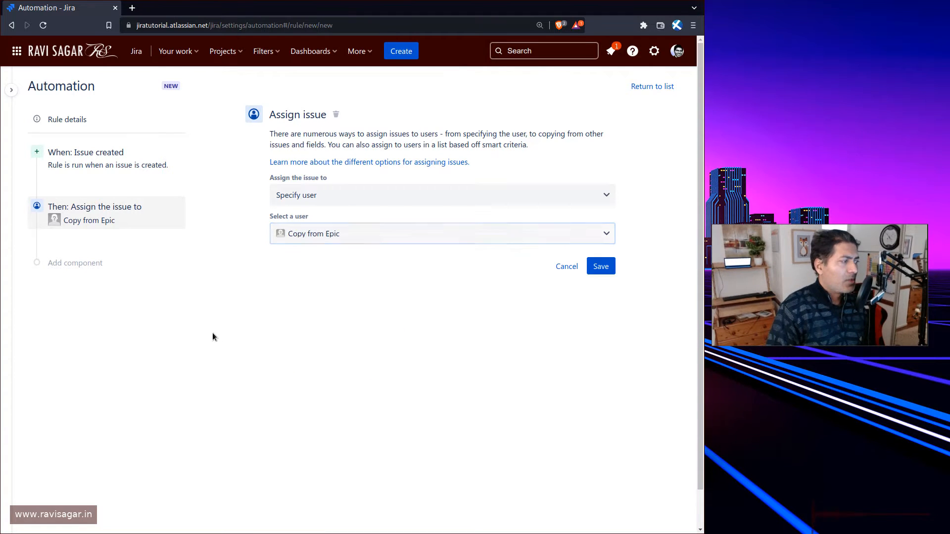
# Assign the issue to a user in a group using the Balanced workload method
pyautogui.click(519, 201)
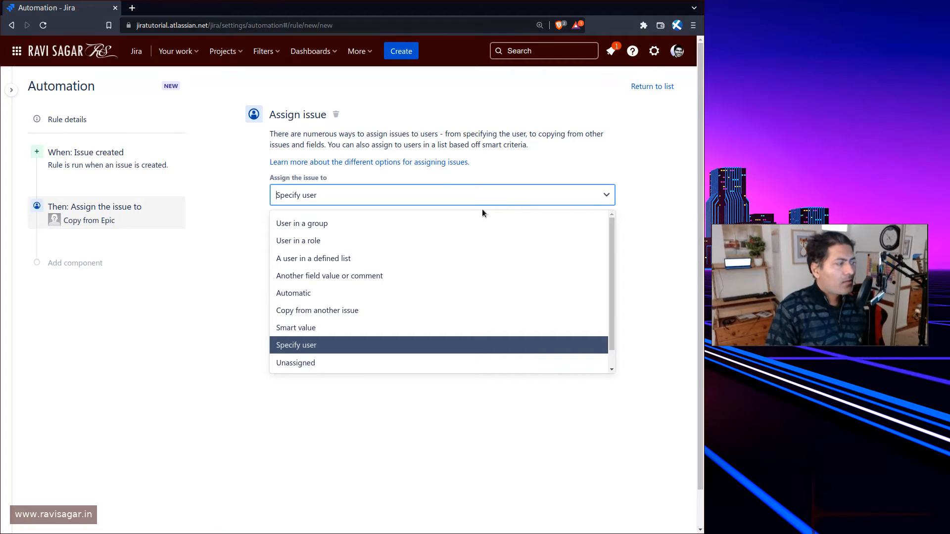
pyautogui.click(378, 224)
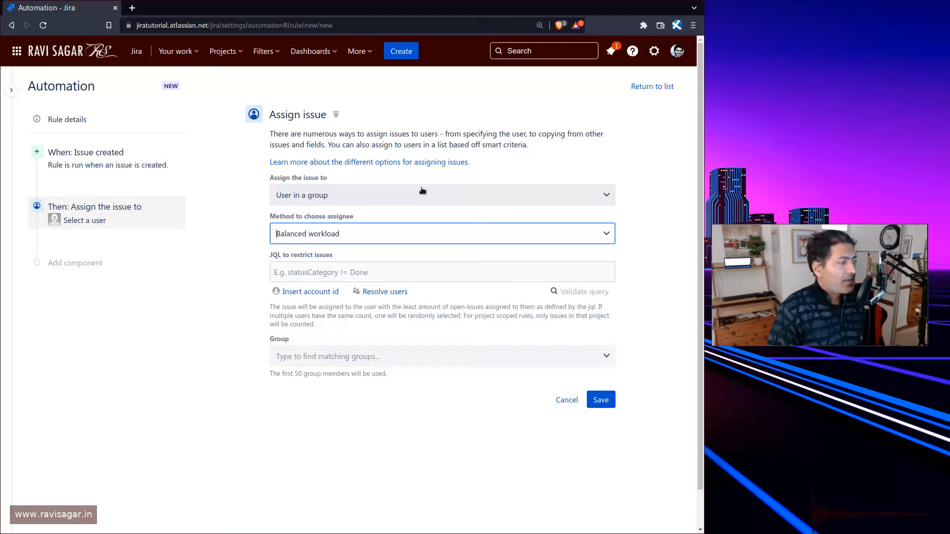
pyautogui.click(444, 234)
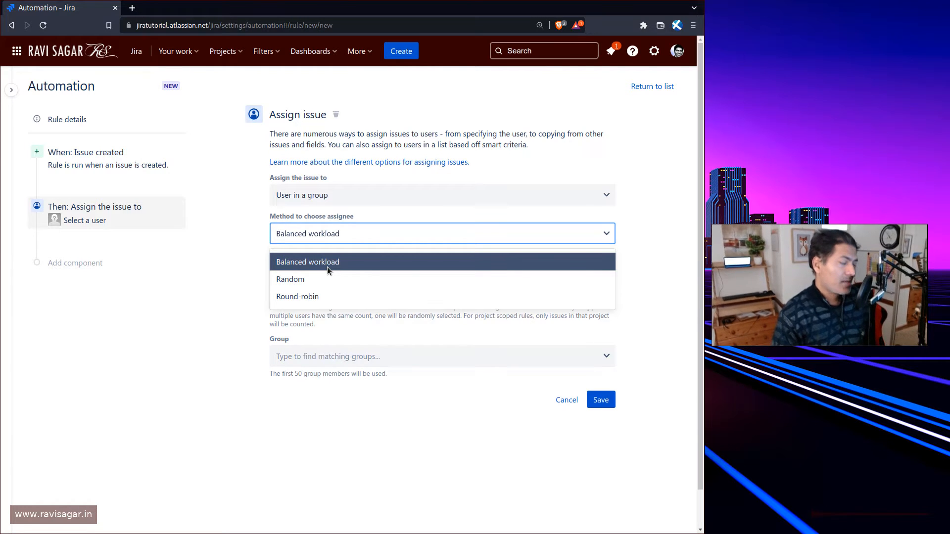
# Read the Balanced Workload explanation in the assignment documentation, then return to the rule
pyautogui.click(372, 165)
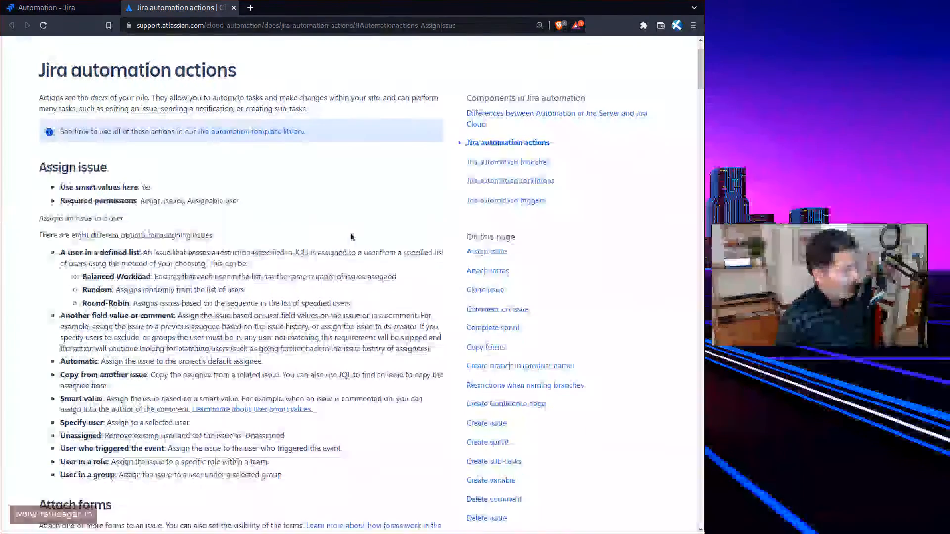
pyautogui.tripleClick(134, 169)
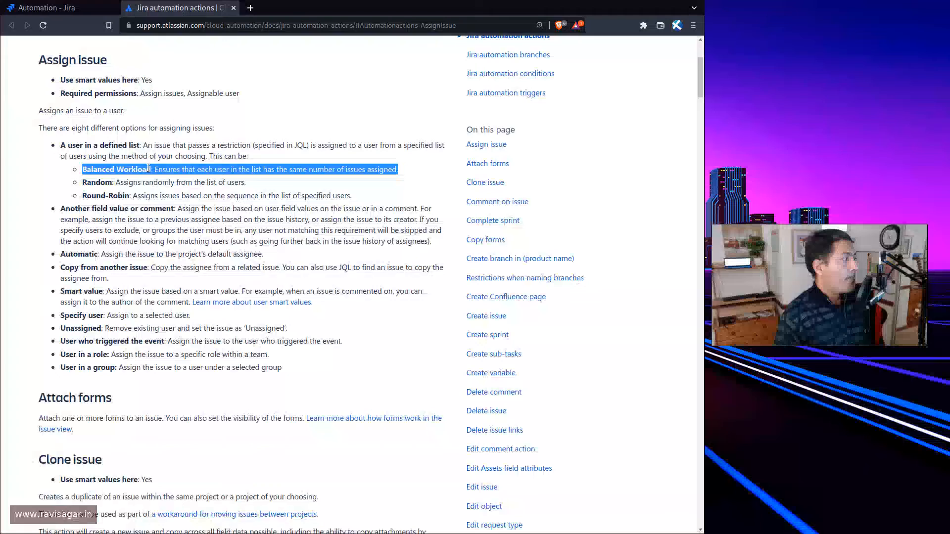
pyautogui.hotkey('ctrl', 'Tab')
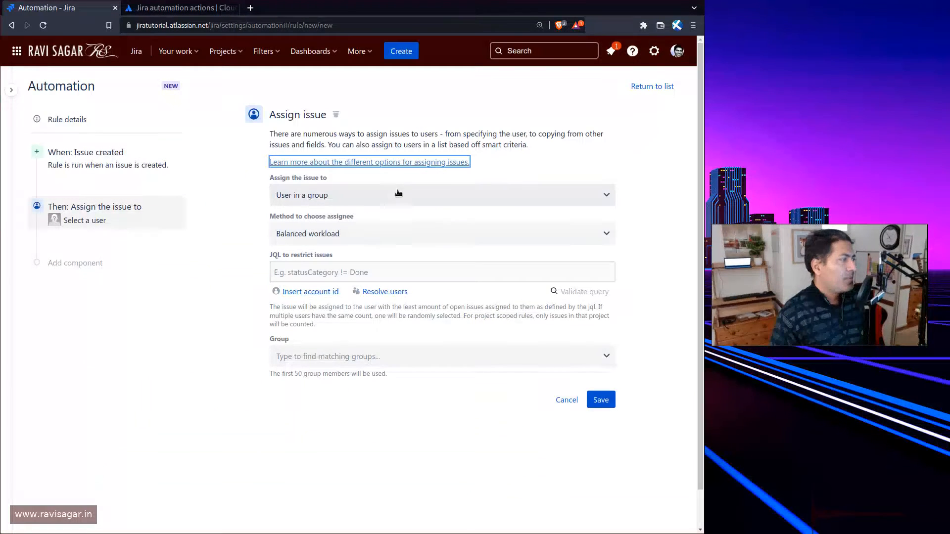
# Assign to a user in a defined list and add three users to the balanced-workload list
pyautogui.click(393, 196)
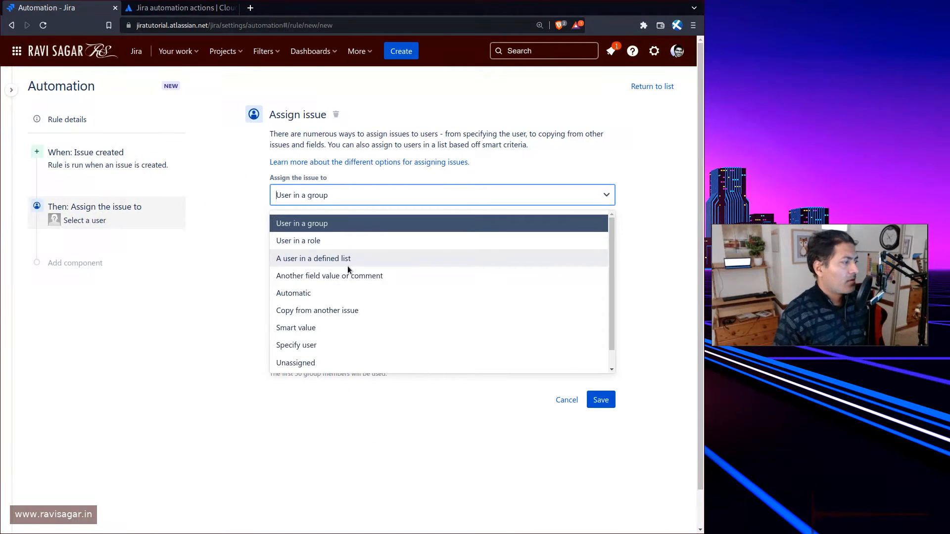
pyautogui.click(347, 263)
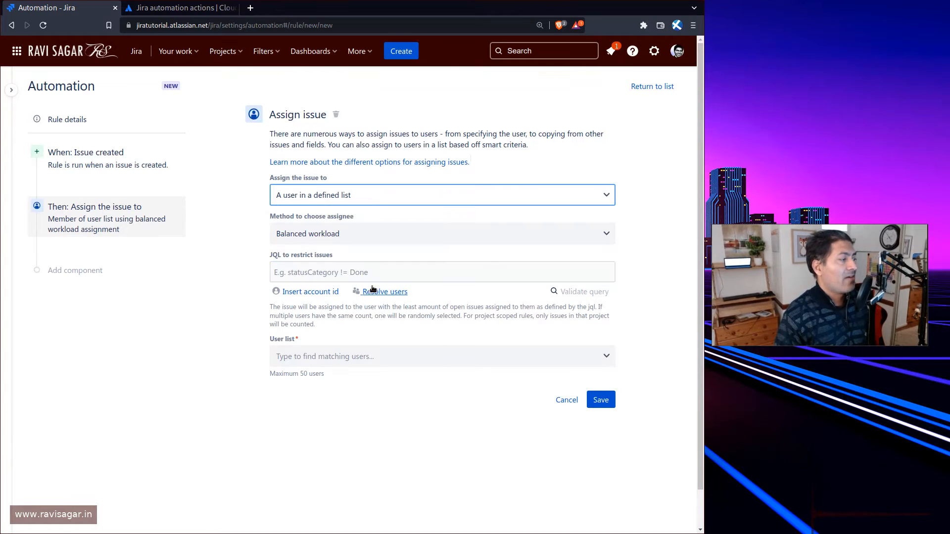
pyautogui.click(429, 357)
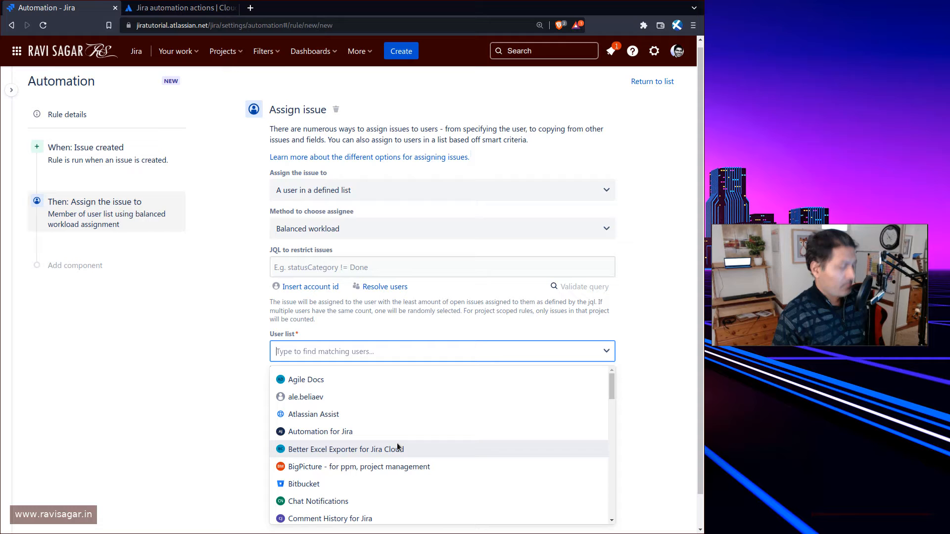
pyautogui.write('ra')
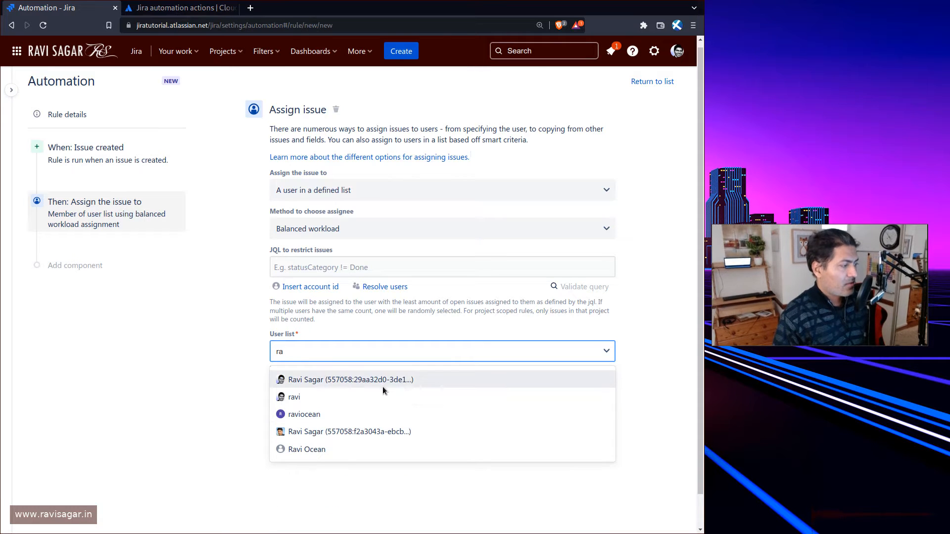
pyautogui.click(381, 385)
pyautogui.click(440, 350)
pyautogui.write('ra')
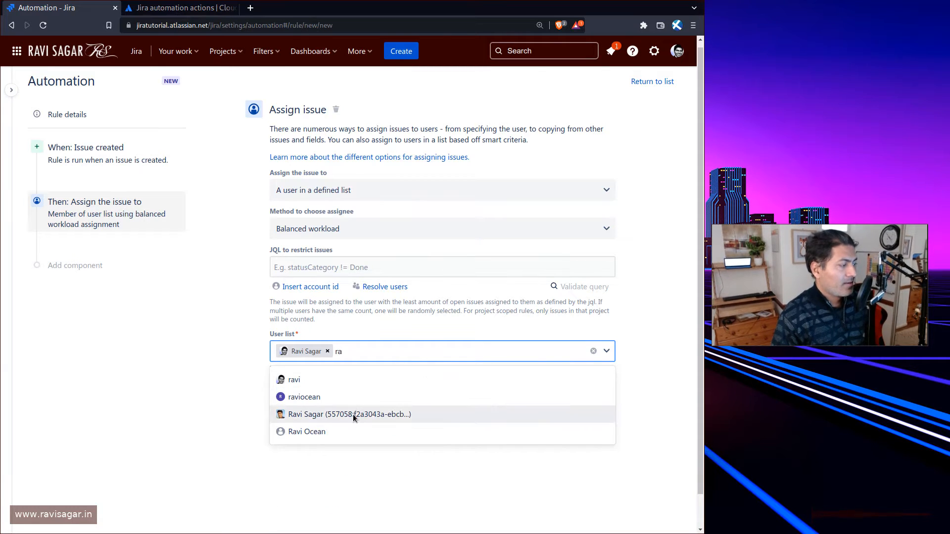
pyautogui.click(335, 431)
pyautogui.write('ra')
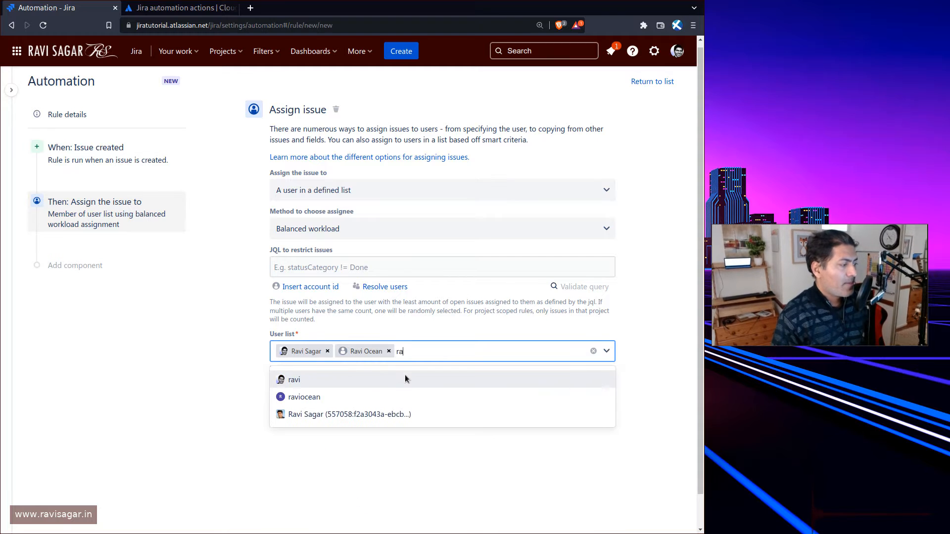
pyautogui.click(394, 382)
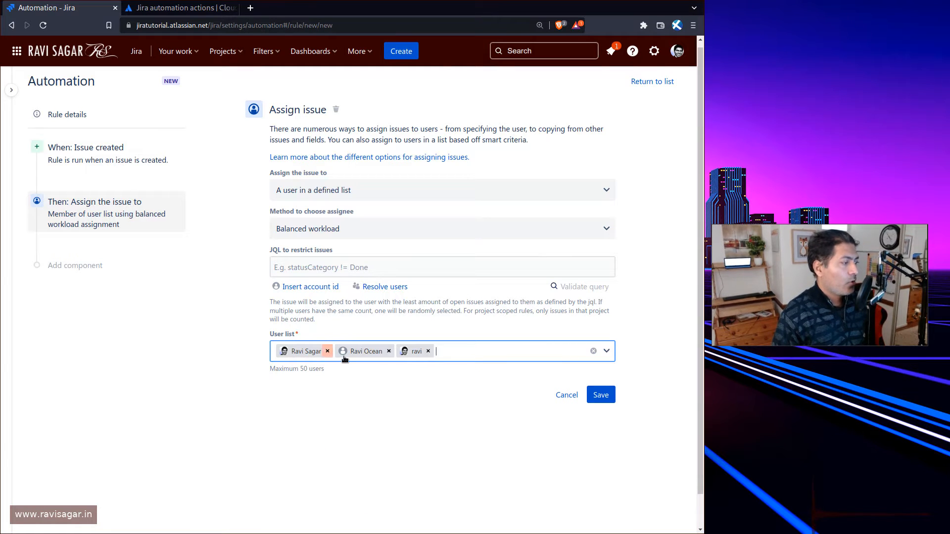
# Check the documentation, then switch the assignment to a user in a role
pyautogui.hotkey('ctrl', 'Tab')
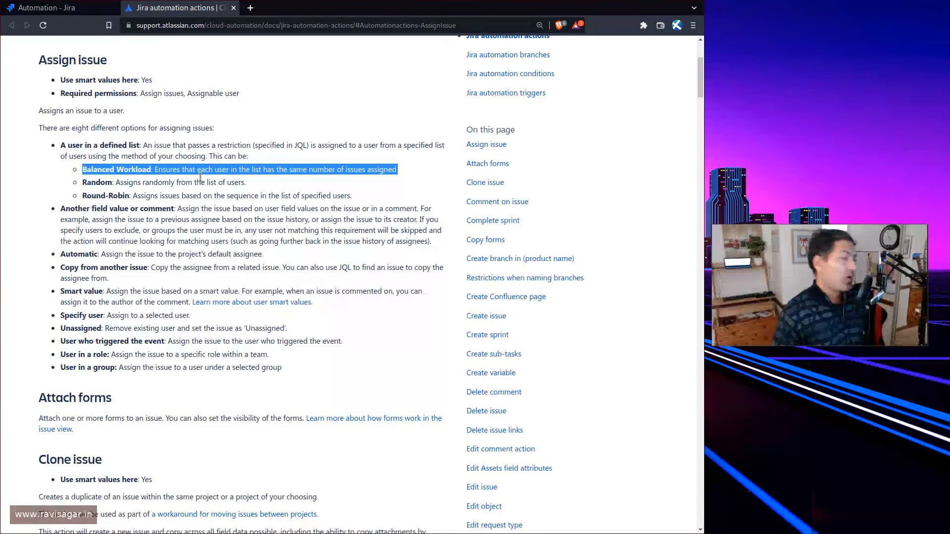
pyautogui.hotkey('ctrl', 'Tab')
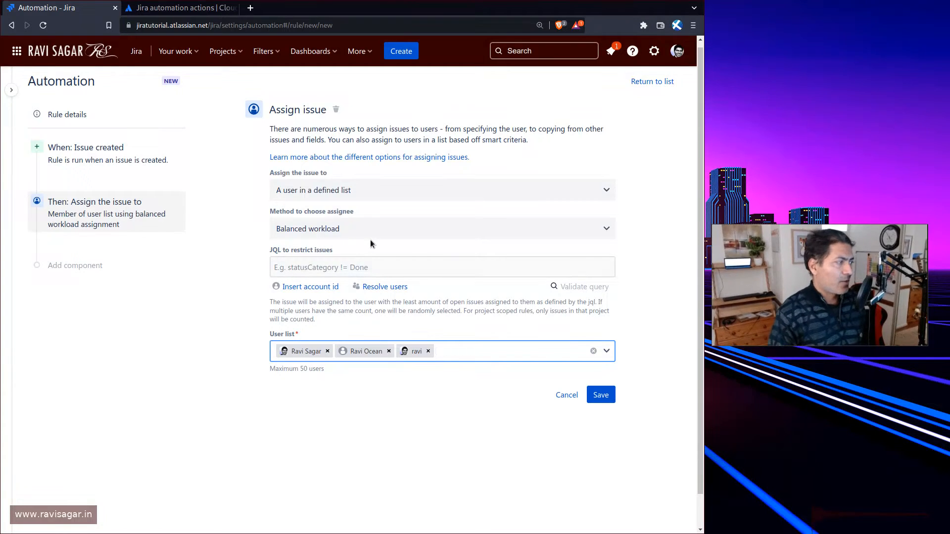
pyautogui.click(401, 190)
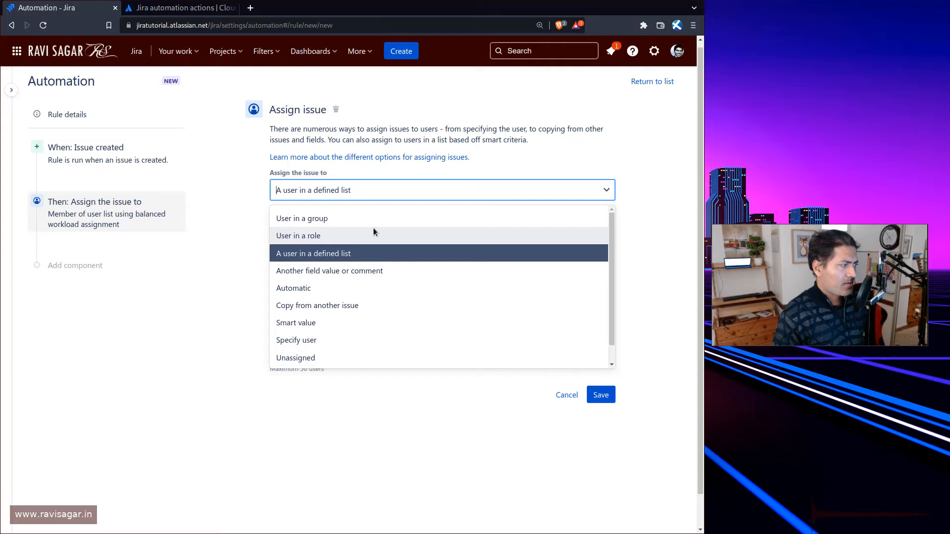
pyautogui.click(373, 235)
pyautogui.click(363, 231)
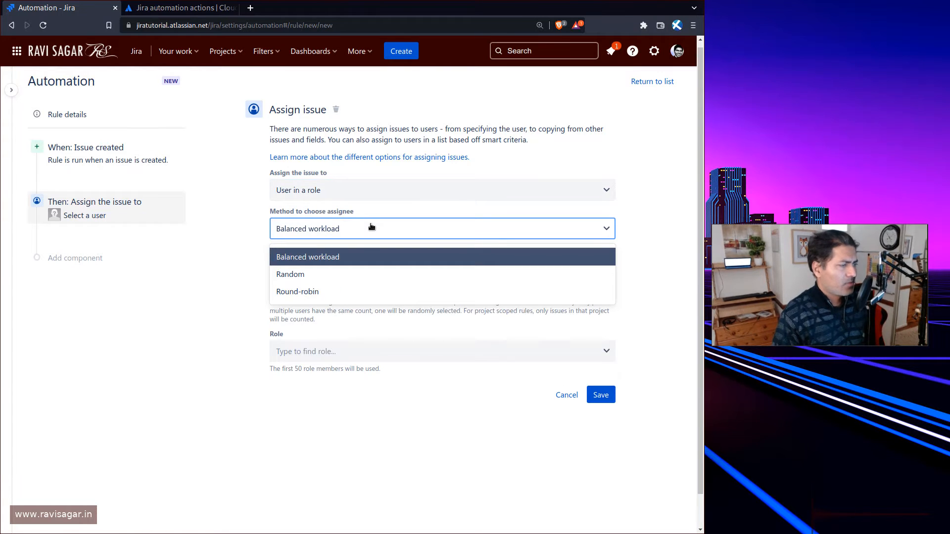
# Switch back to a defined user list, then to assigning a user in a group
pyautogui.click(405, 191)
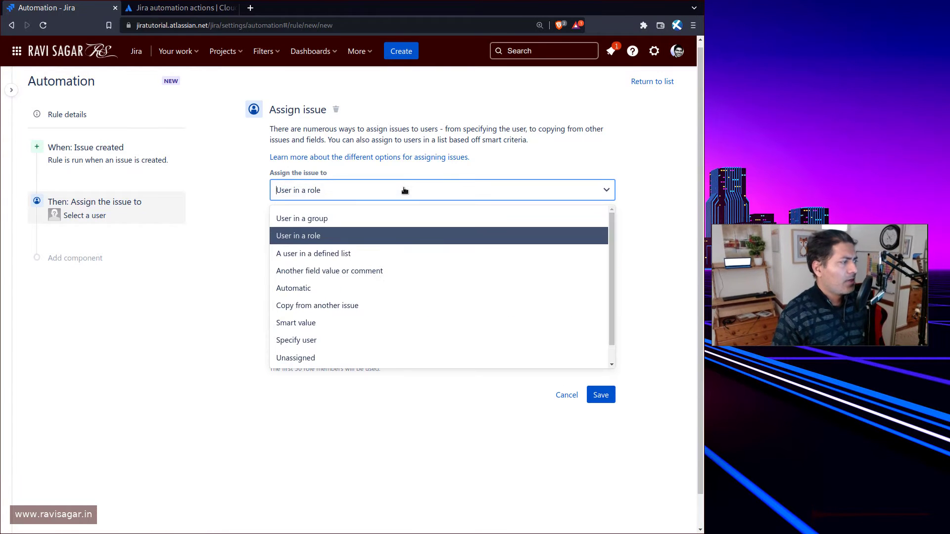
pyautogui.click(361, 253)
pyautogui.click(334, 351)
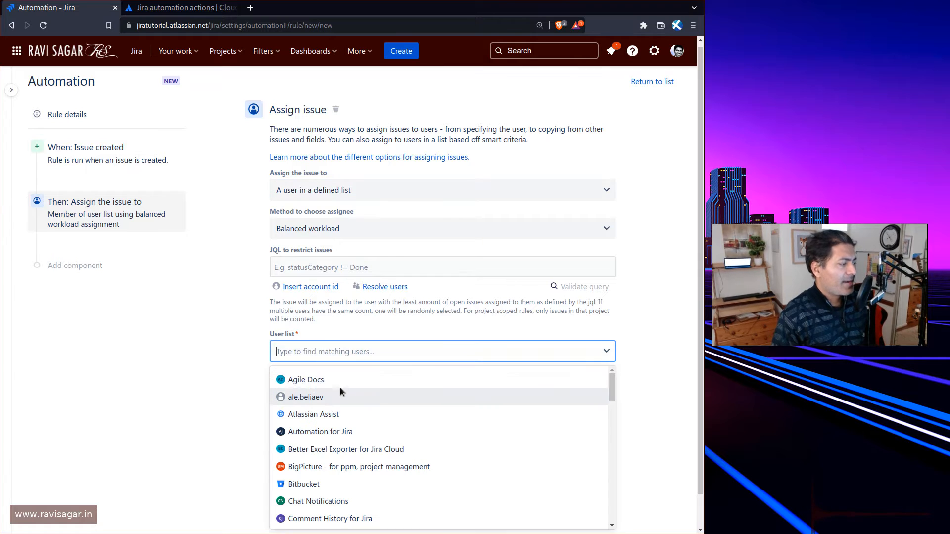
pyautogui.click(417, 192)
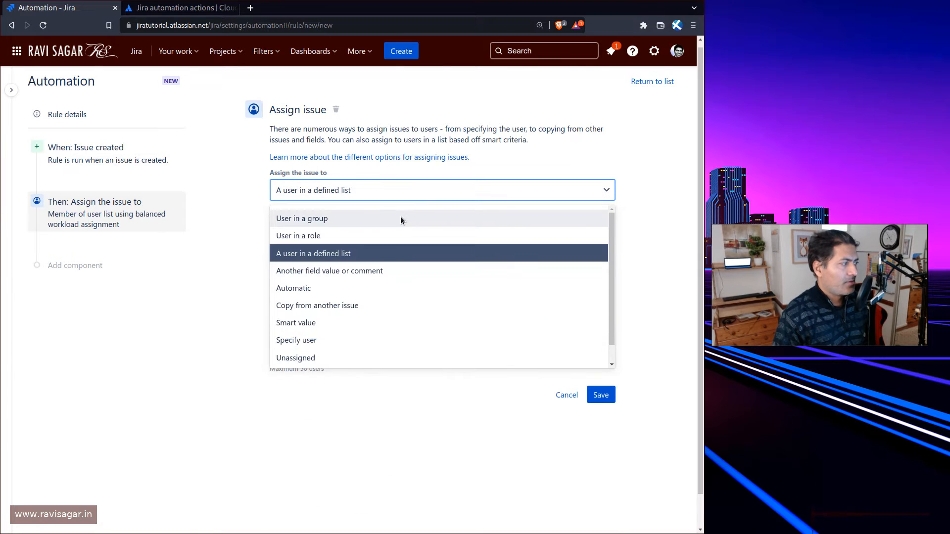
pyautogui.click(400, 216)
pyautogui.hotkey('ctrl', 'Tab')
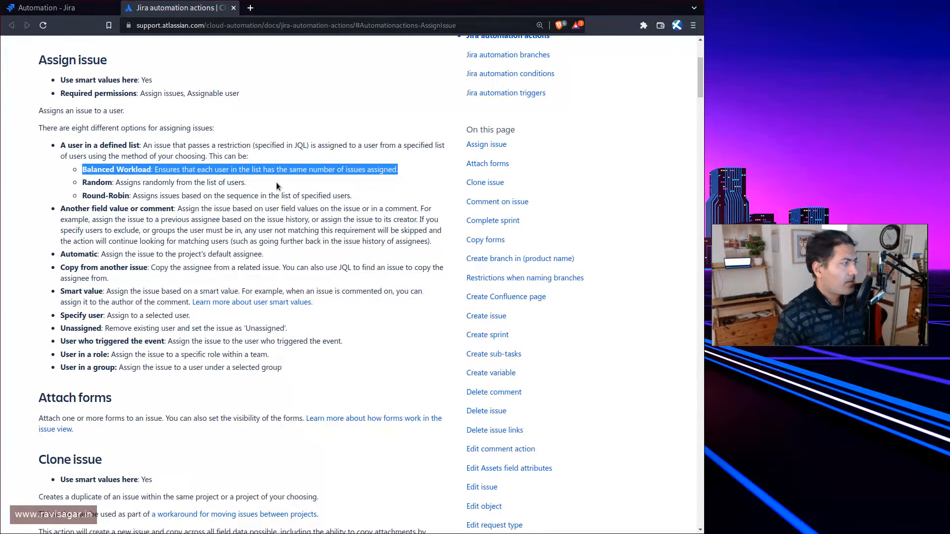
pyautogui.doubleClick(221, 183)
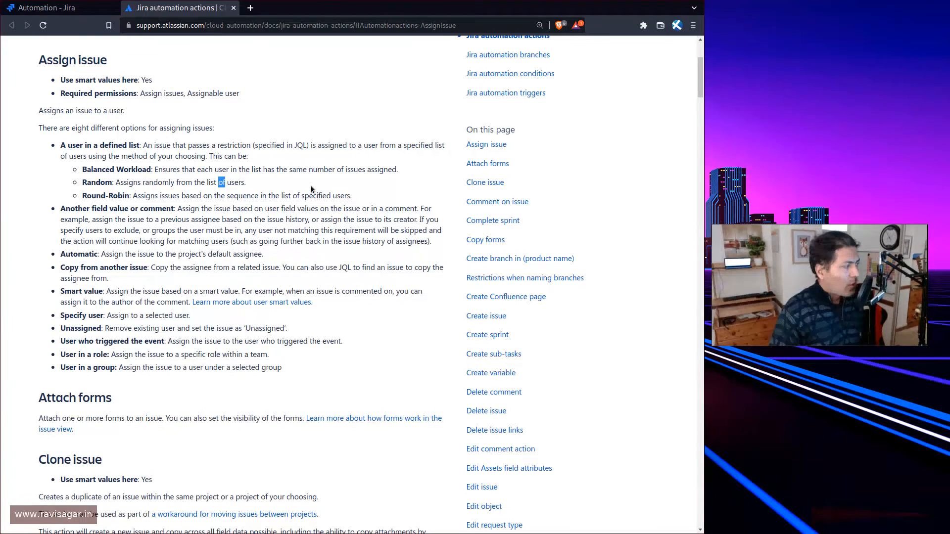
pyautogui.hotkey('ctrl', 'Tab')
pyautogui.hotkey('ctrl', 'Tab')
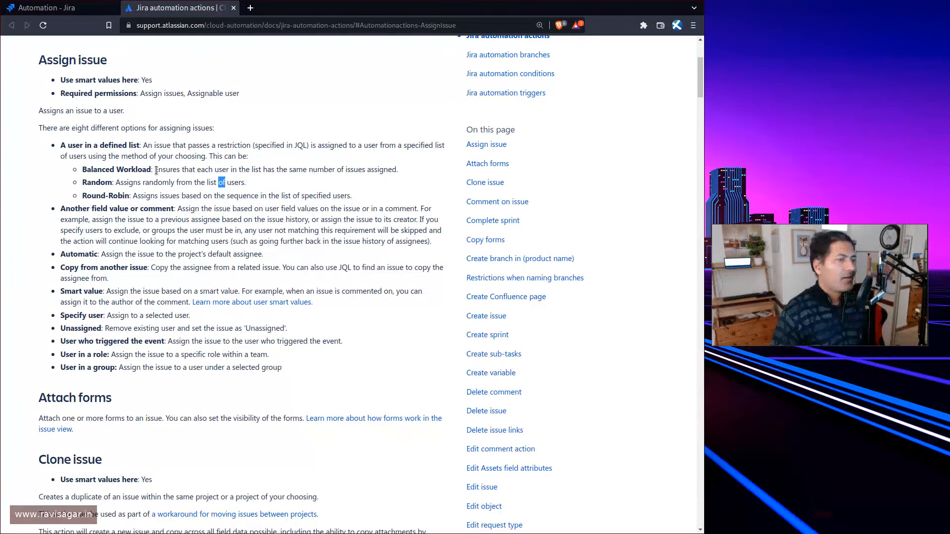
pyautogui.hotkey('ctrl', 'shift', 'Tab')
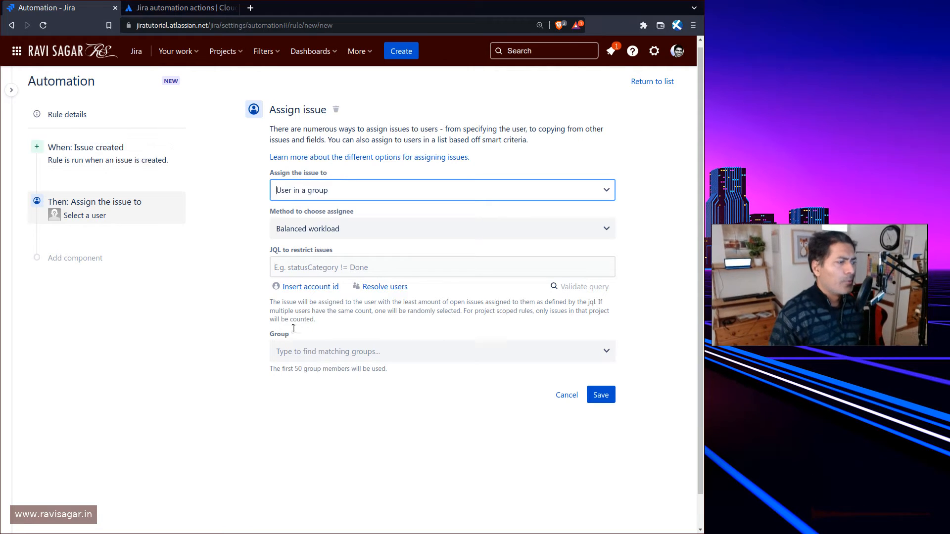
# Delete the Assign issue step, discard the unsaved rule and return to the rules list
pyautogui.click(567, 395)
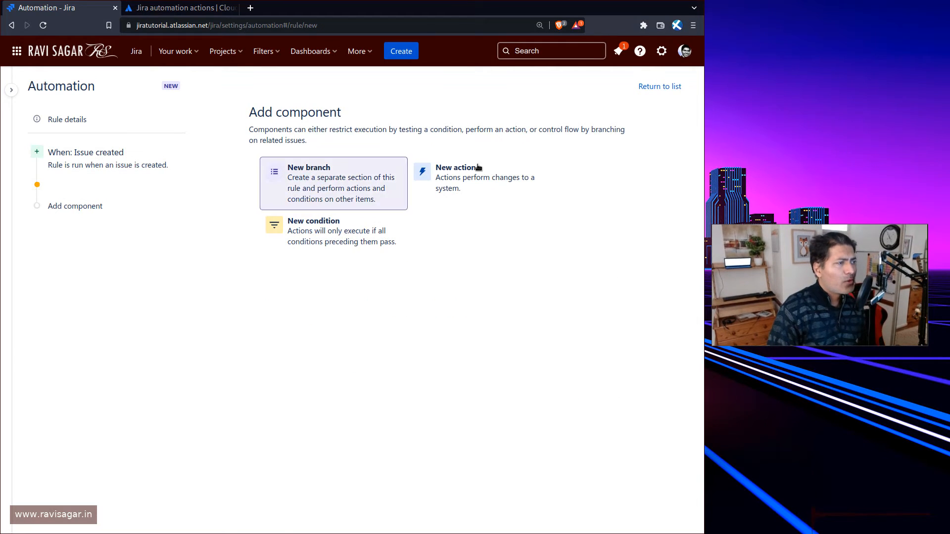
pyautogui.click(661, 86)
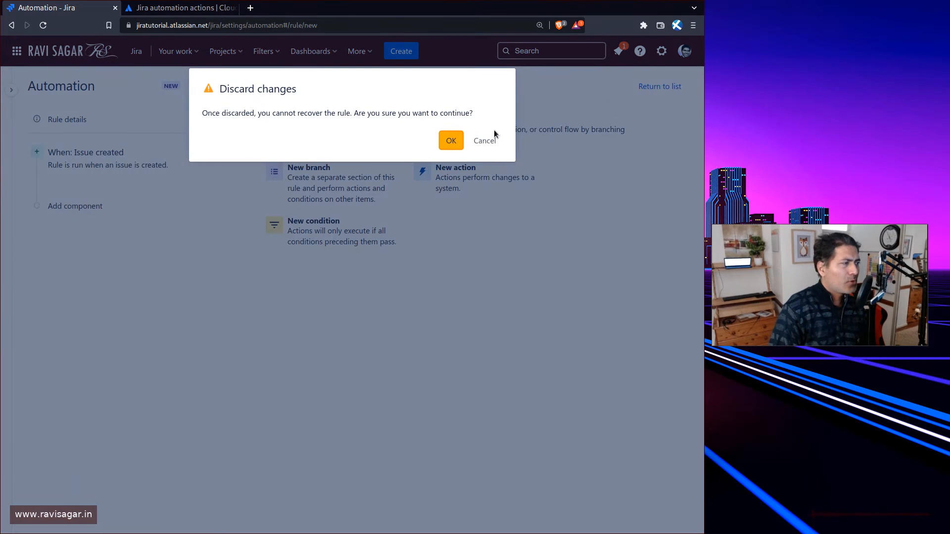
pyautogui.click(451, 141)
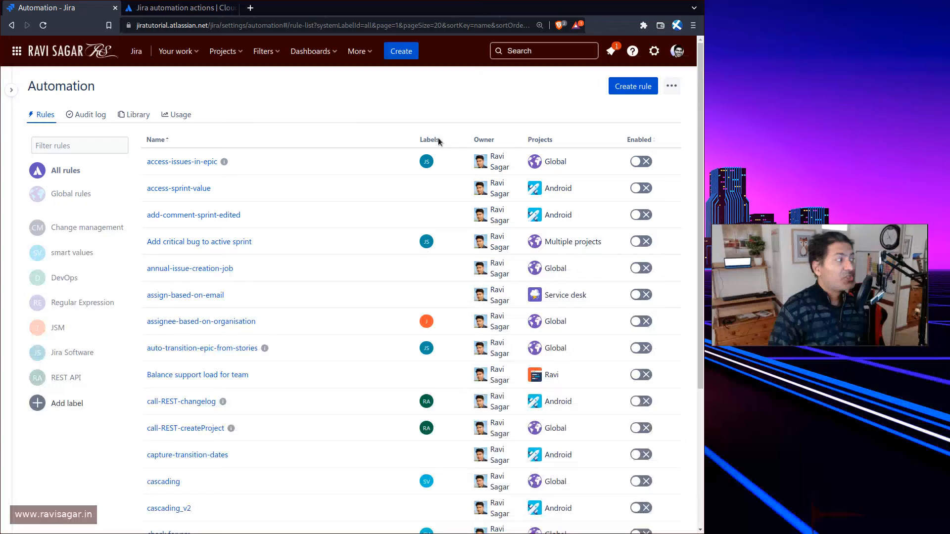
pyautogui.click(61, 146)
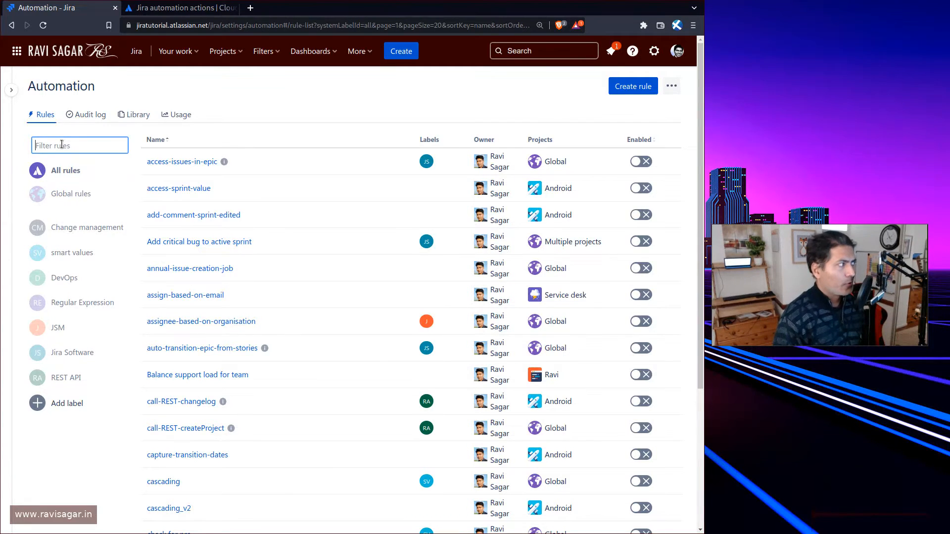
pyautogui.write('count')
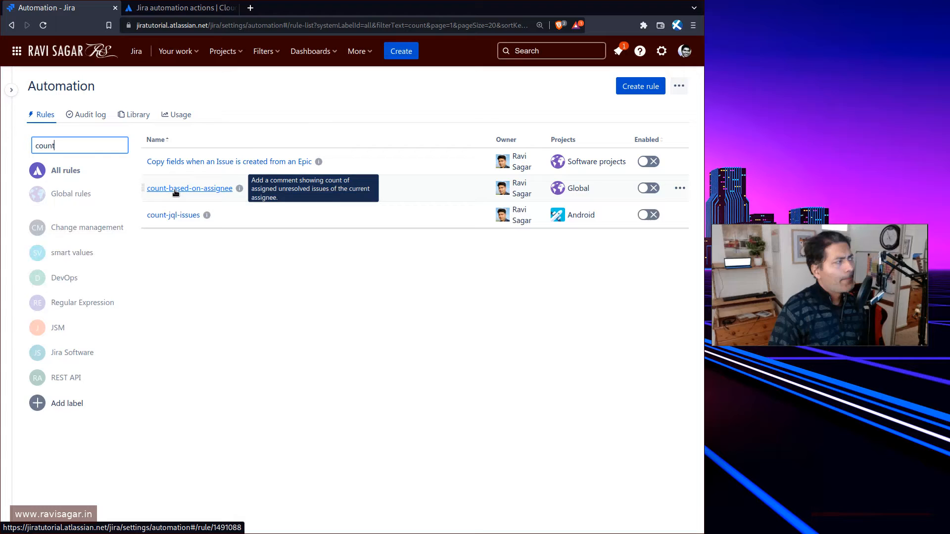
# Open the count-based-on-assignee rule from the filtered list
pyautogui.click(176, 190)
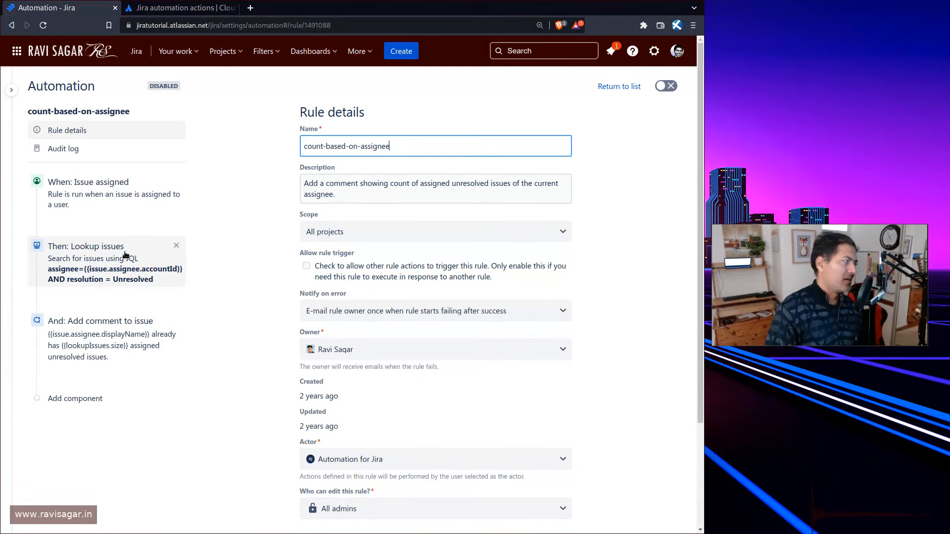
pyautogui.click(128, 275)
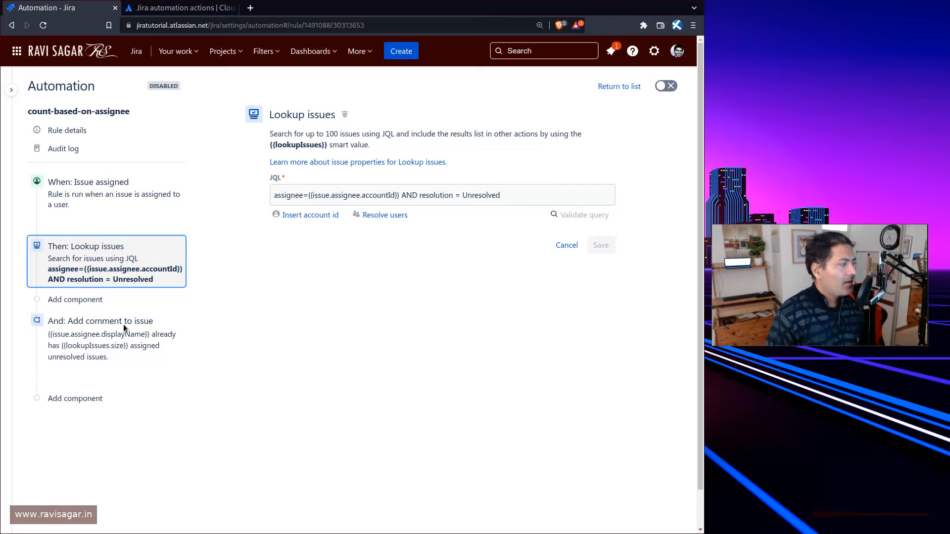
pyautogui.click(96, 341)
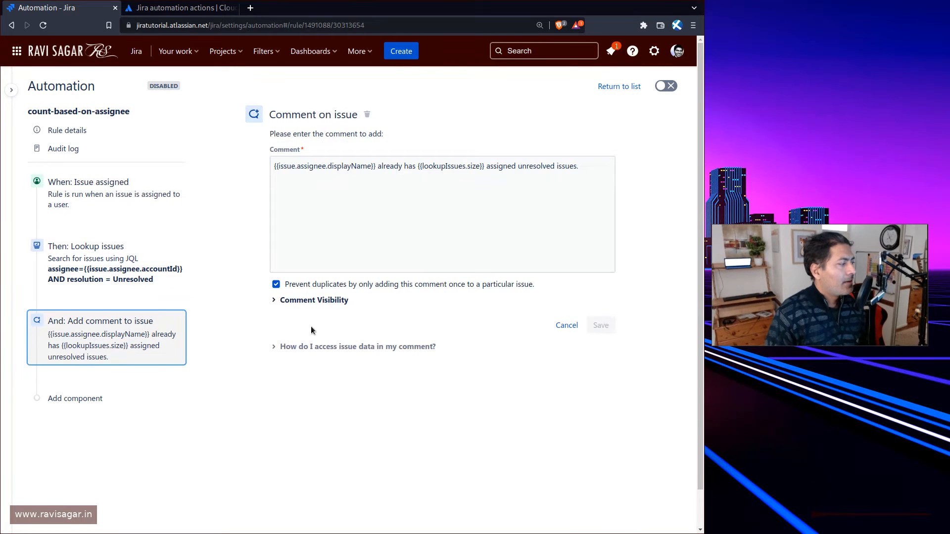
pyautogui.click(374, 171)
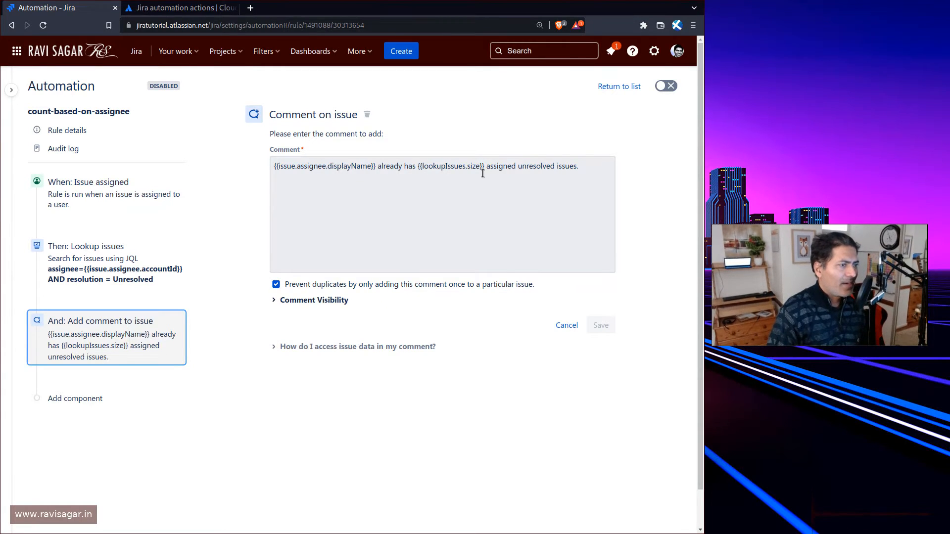
pyautogui.click(89, 149)
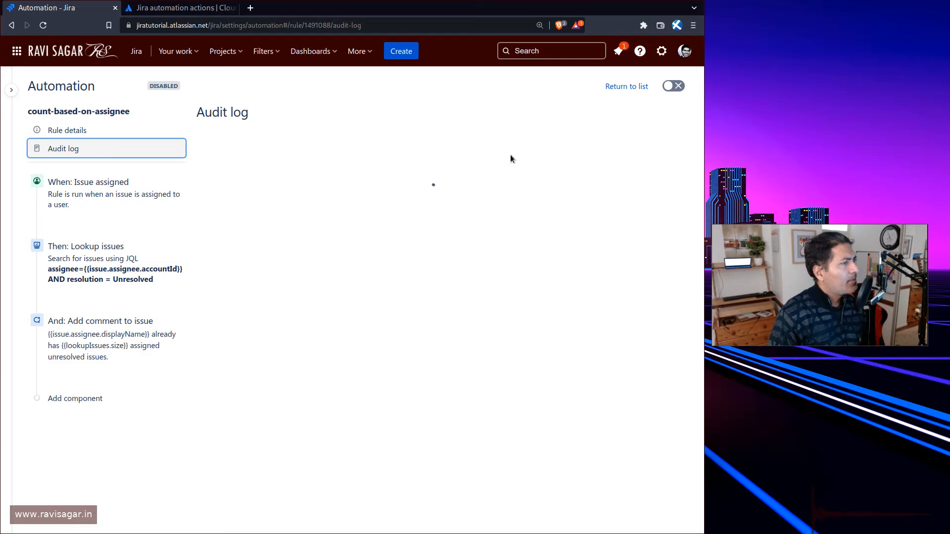
# Scope the rule to the single project Android (AN)
pyautogui.click(67, 130)
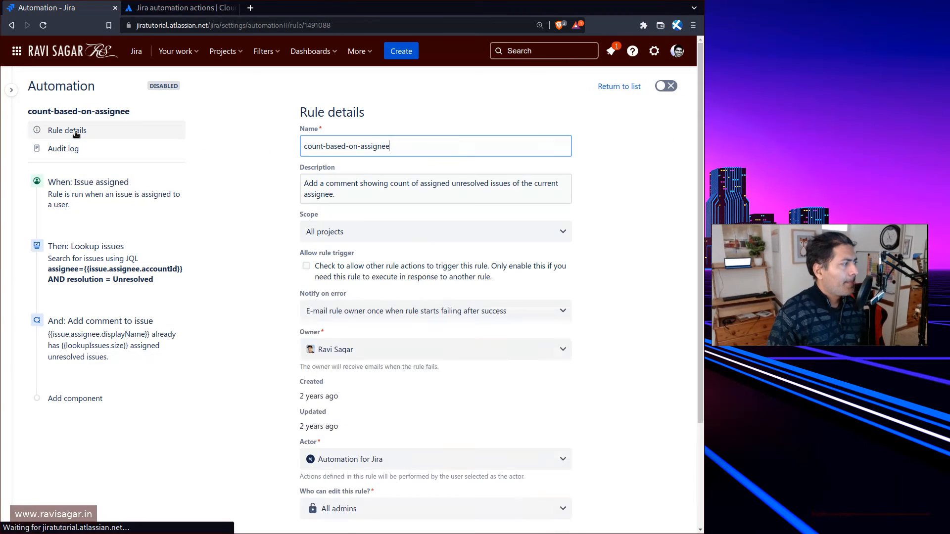
pyautogui.click(427, 232)
pyautogui.click(386, 260)
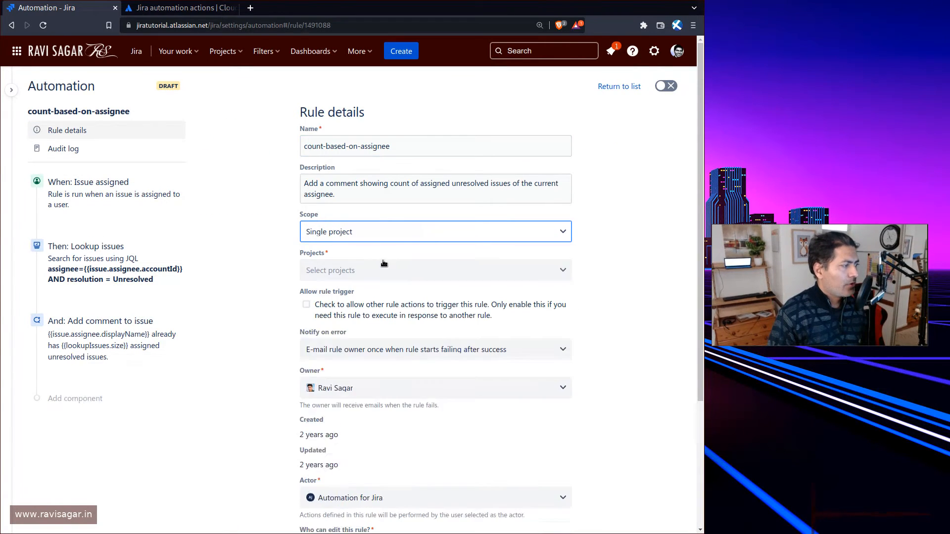
pyautogui.click(372, 270)
pyautogui.click(352, 299)
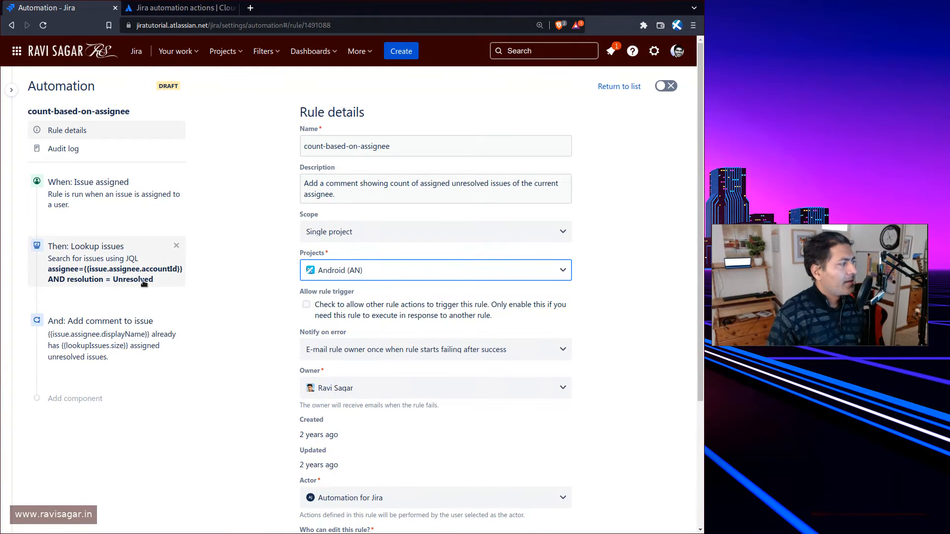
# Enable and publish the rule, then bring up the Jira search
pyautogui.click(666, 86)
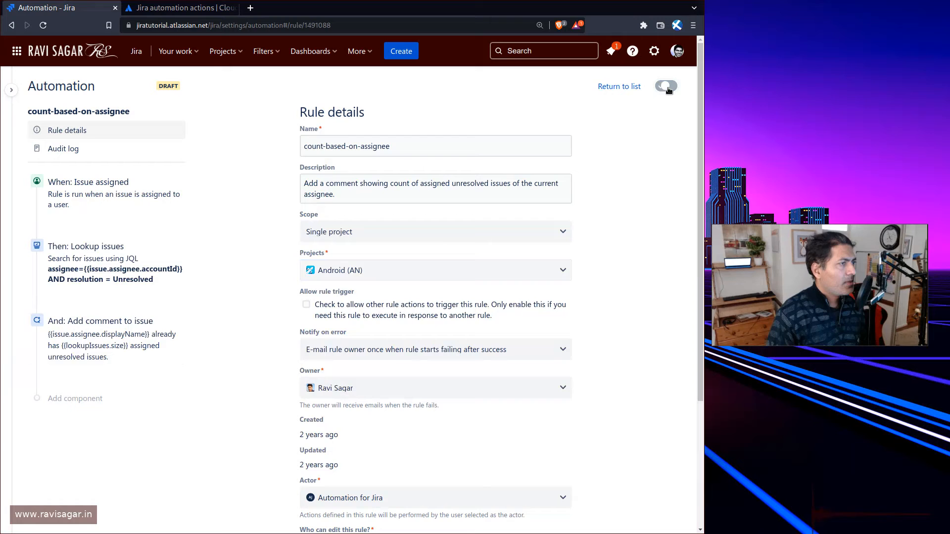
pyautogui.click(135, 341)
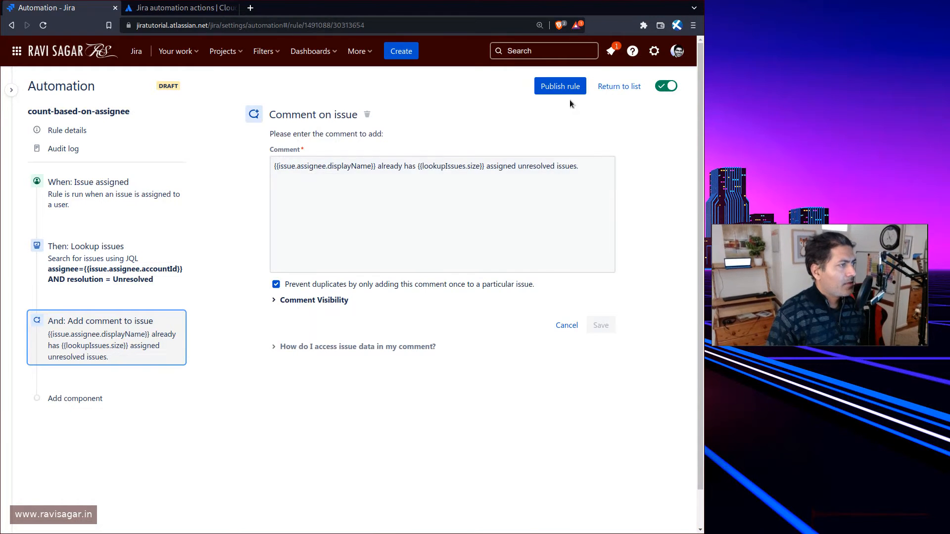
pyautogui.click(561, 86)
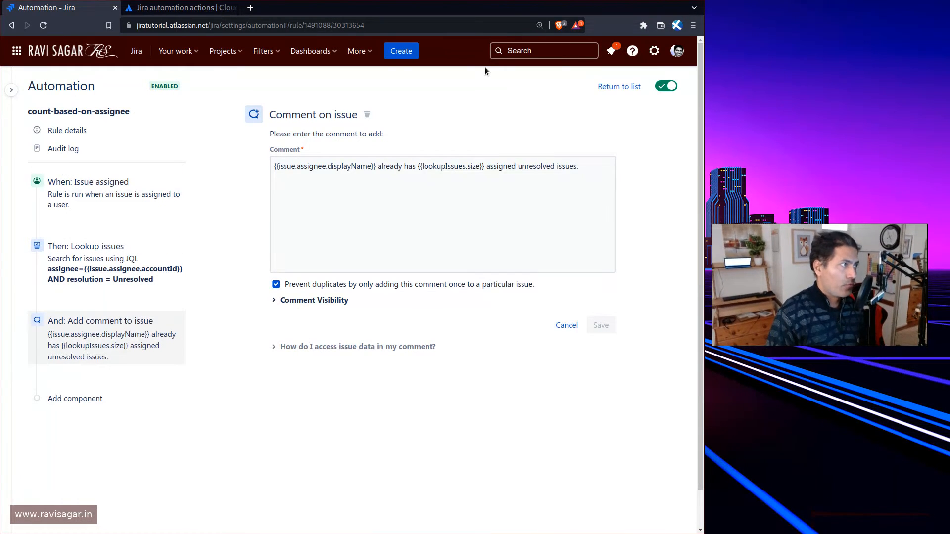
pyautogui.click(516, 51)
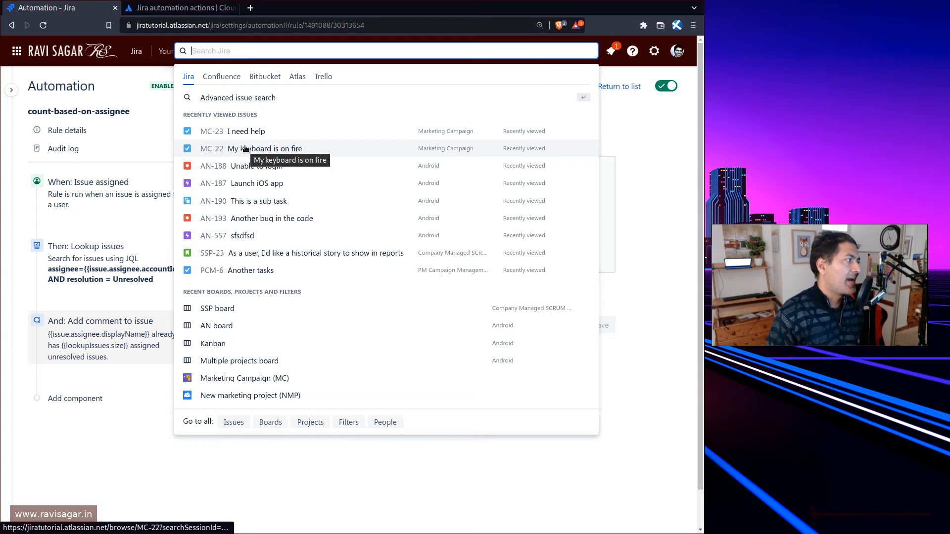
# Create a new Android issue of type Story titled New story (AN-571)
pyautogui.middleClick(206, 201)
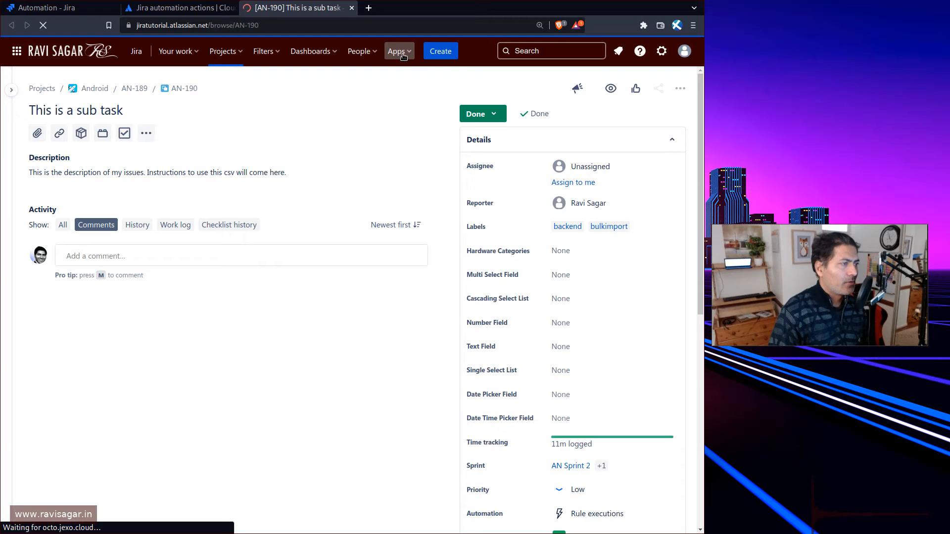
pyautogui.click(440, 51)
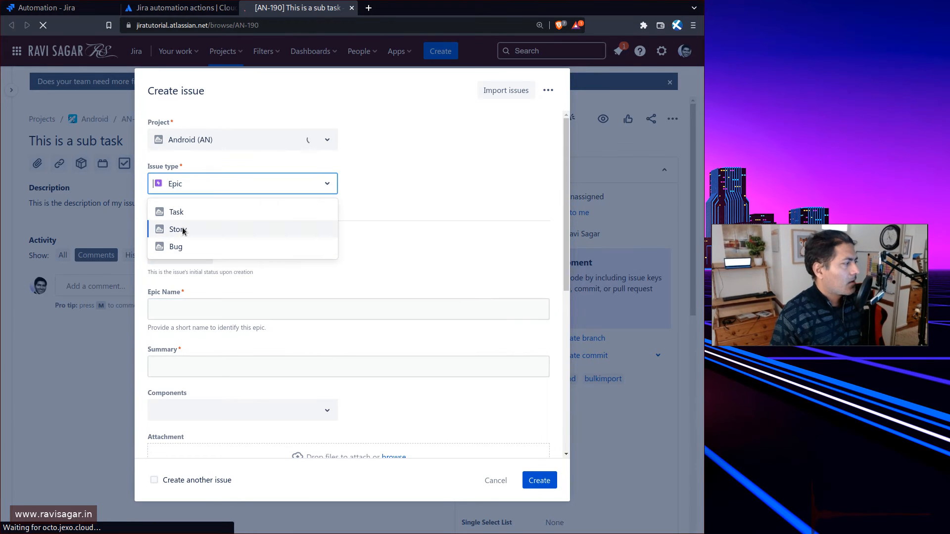
pyautogui.press('Return')
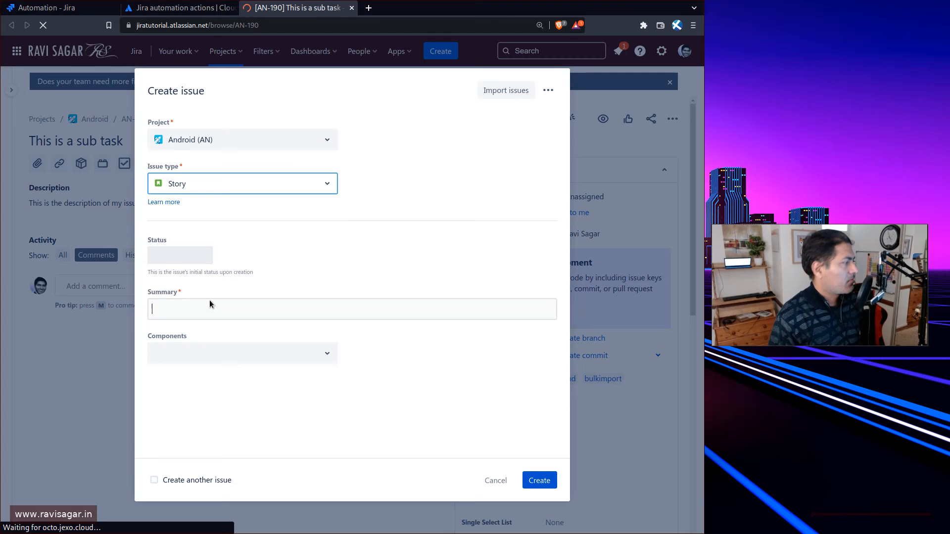
pyautogui.click(209, 305)
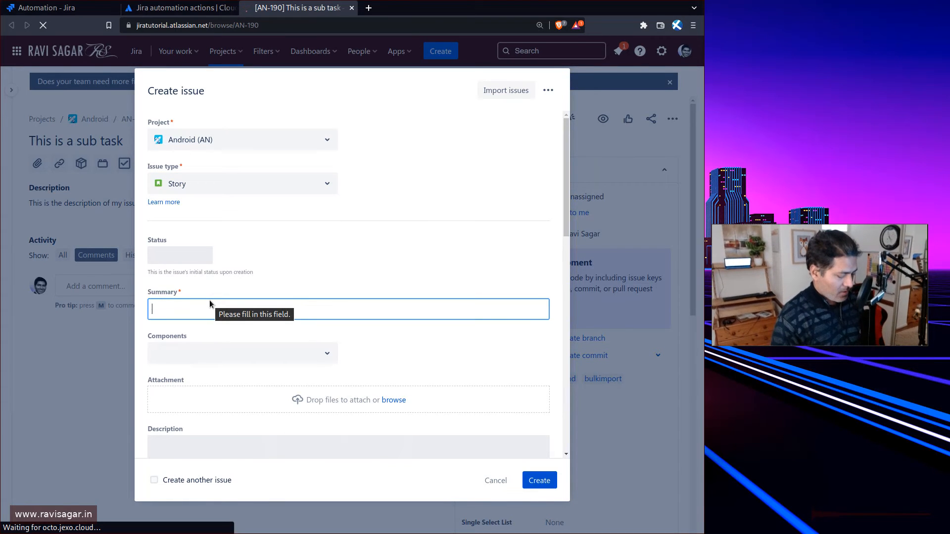
pyautogui.write('New story')
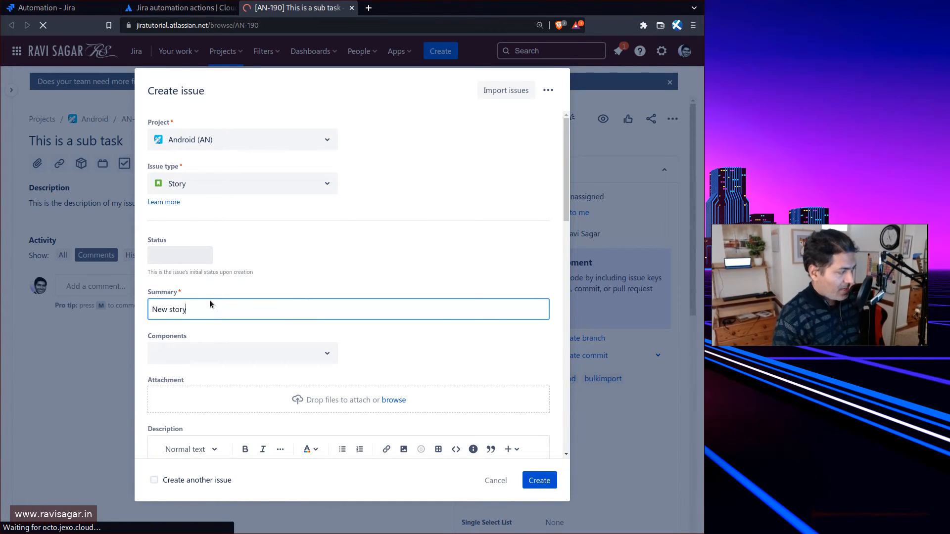
pyautogui.click(538, 481)
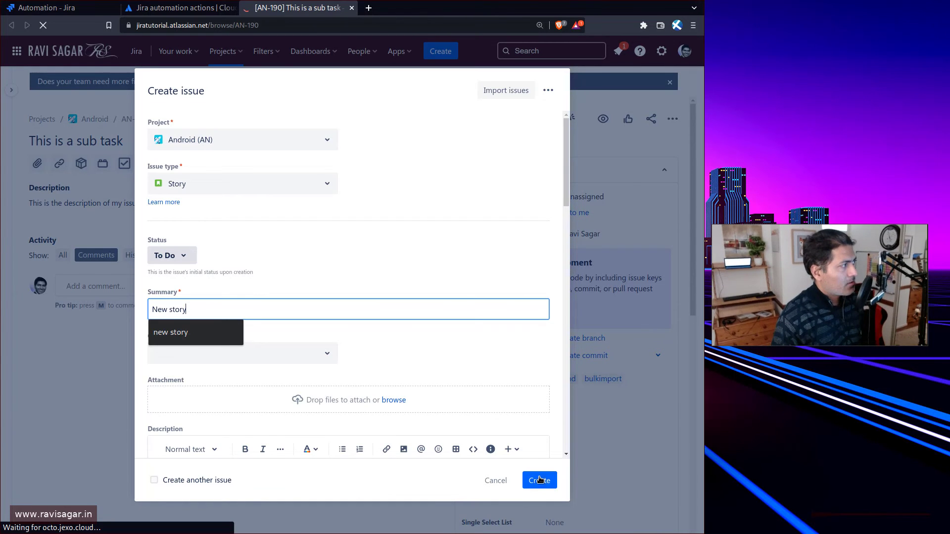
# Close the automation actions documentation tab
pyautogui.click(182, 8)
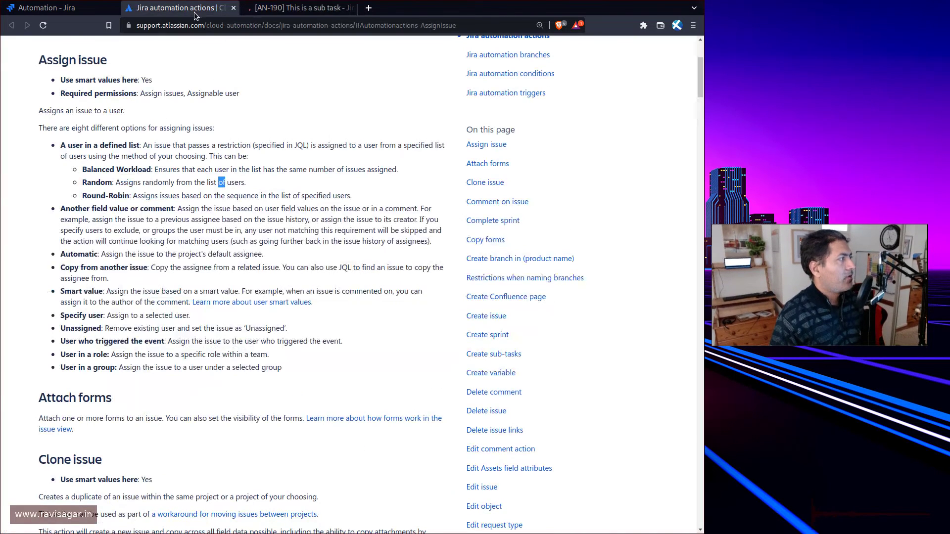
pyautogui.click(232, 9)
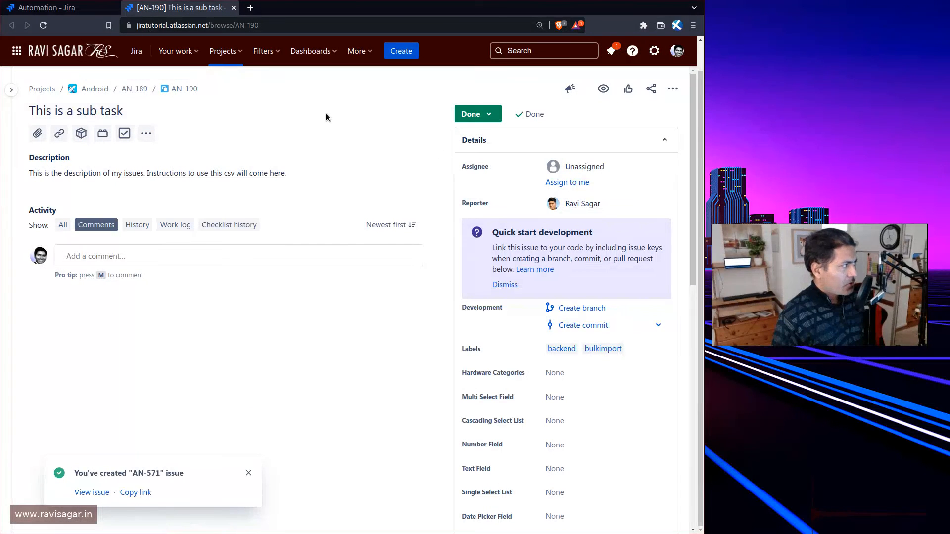
# Open the newly created story AN-571
pyautogui.click(545, 49)
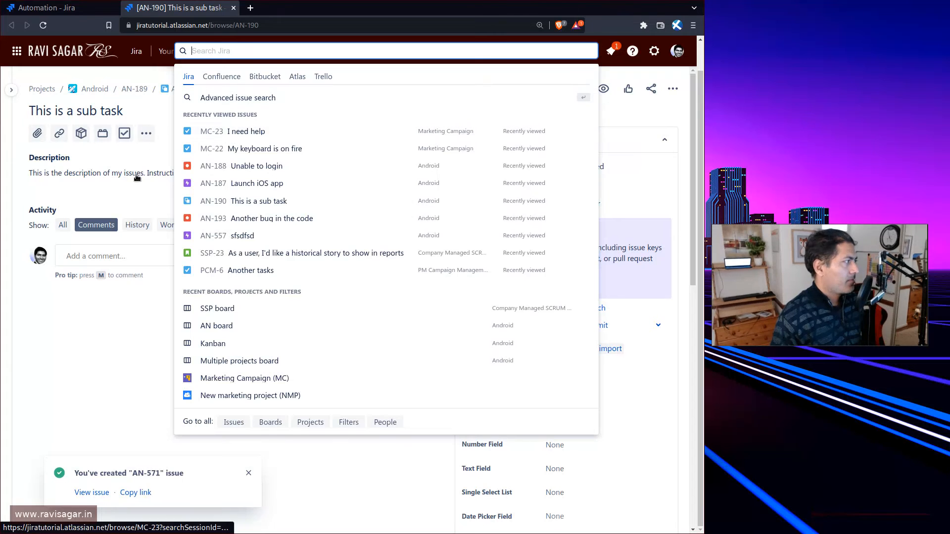
pyautogui.click(104, 317)
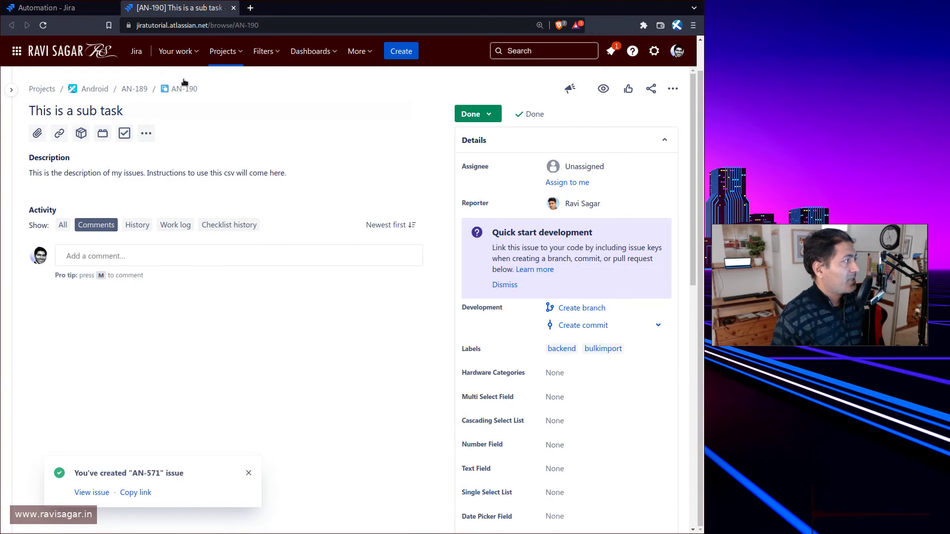
pyautogui.click(241, 54)
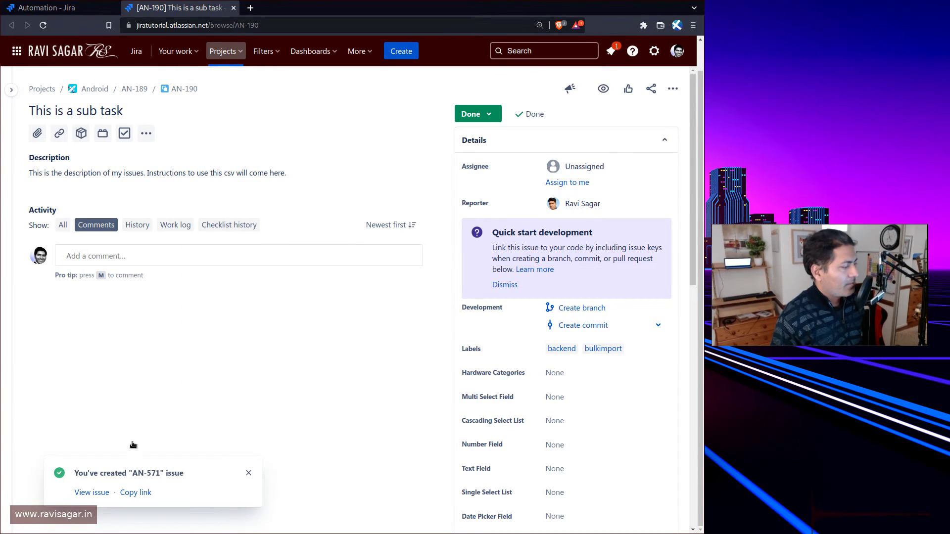
pyautogui.click(90, 493)
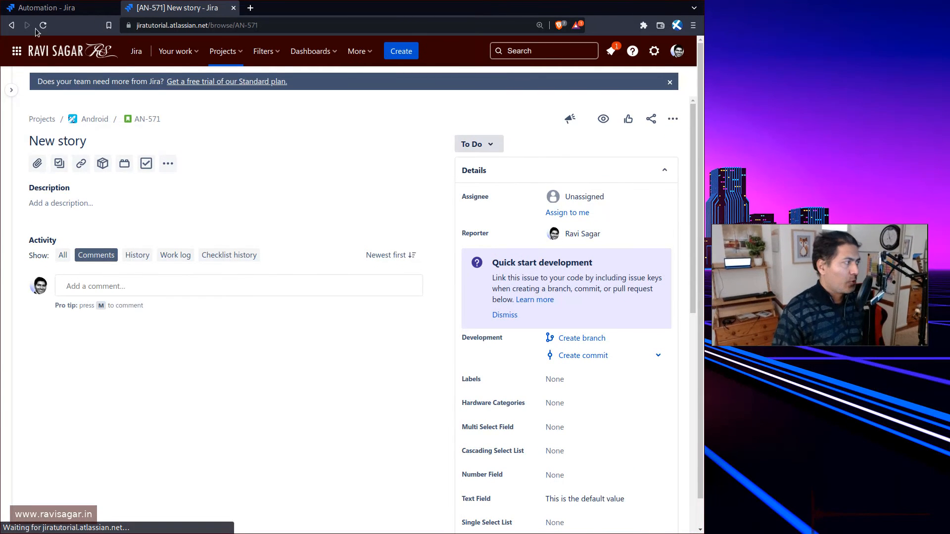
# Assign AN-571 to yourself, then view the rule's audit log
pyautogui.click(56, 9)
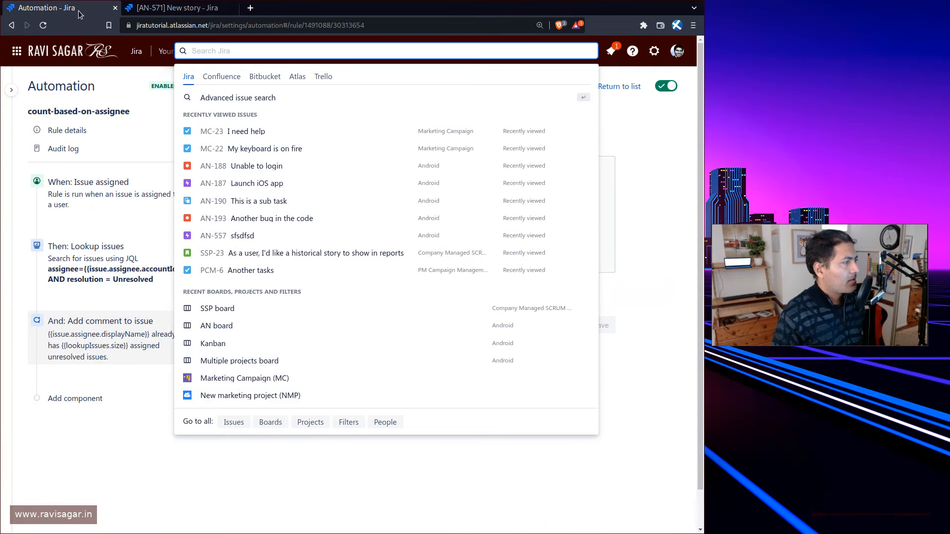
pyautogui.click(141, 9)
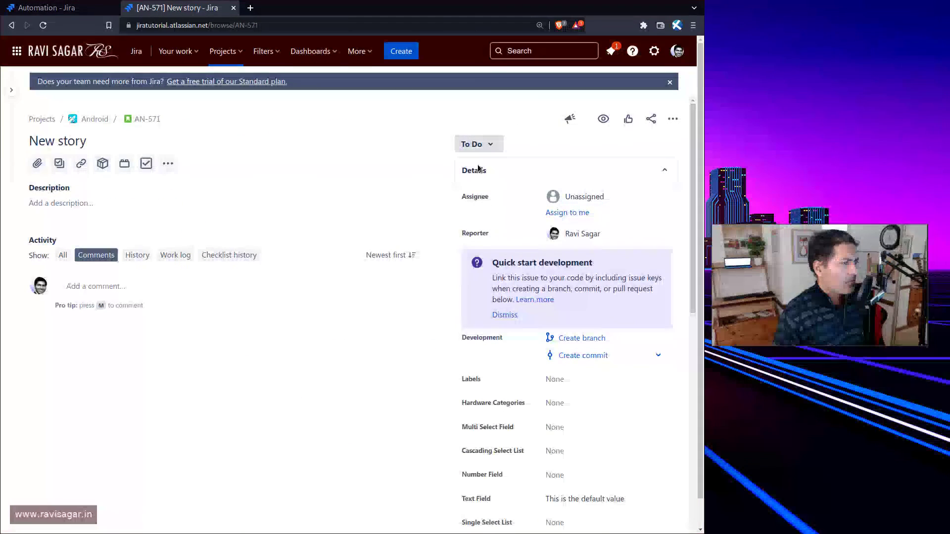
pyautogui.click(568, 213)
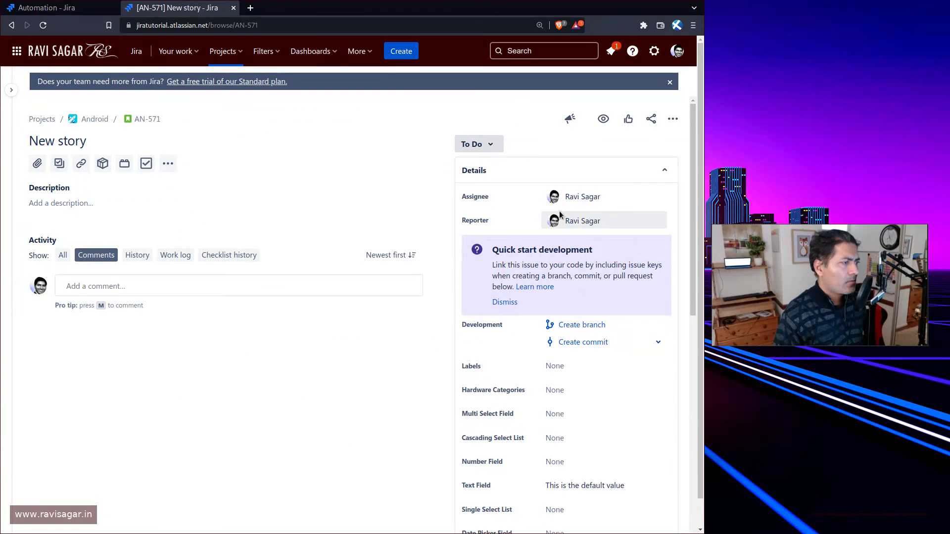
pyautogui.click(56, 7)
pyautogui.click(95, 148)
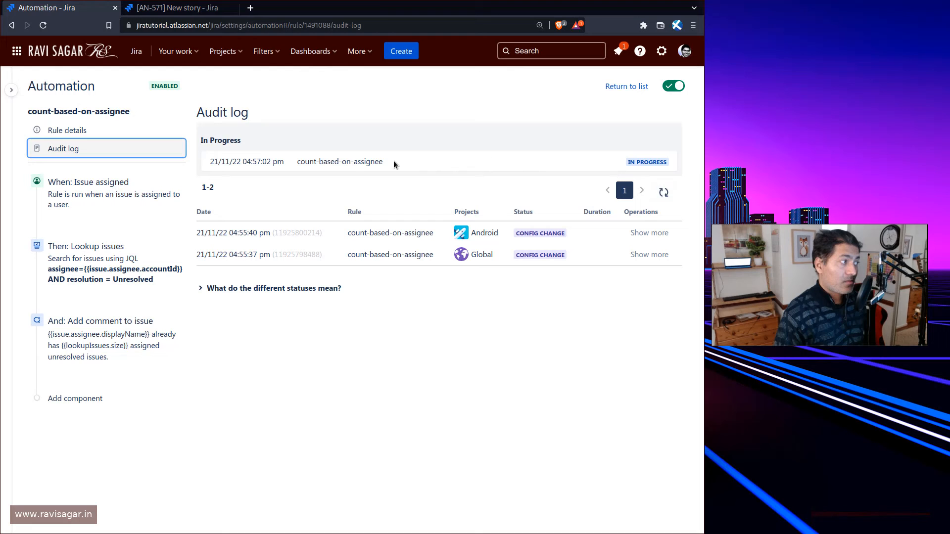
# Refresh the audit log and expand the successful rule run's details
pyautogui.click(665, 192)
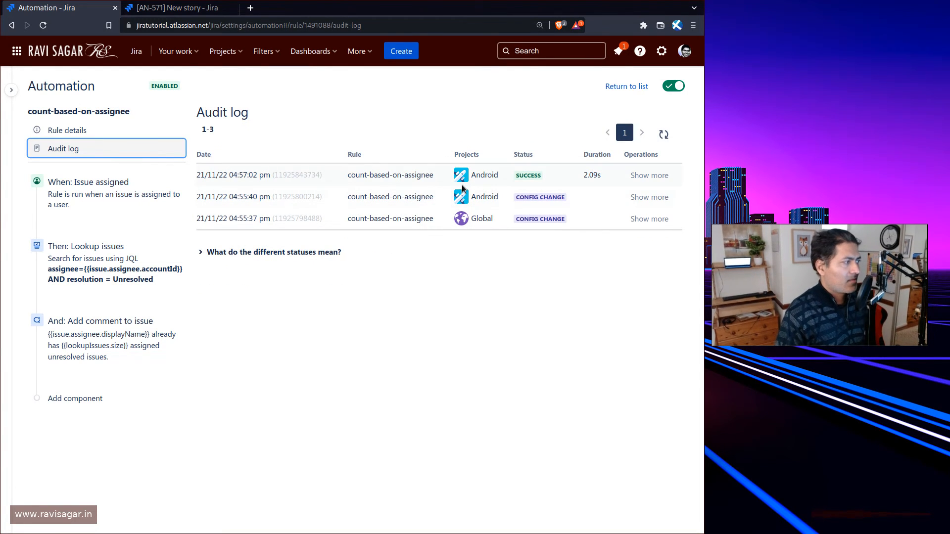
pyautogui.click(648, 175)
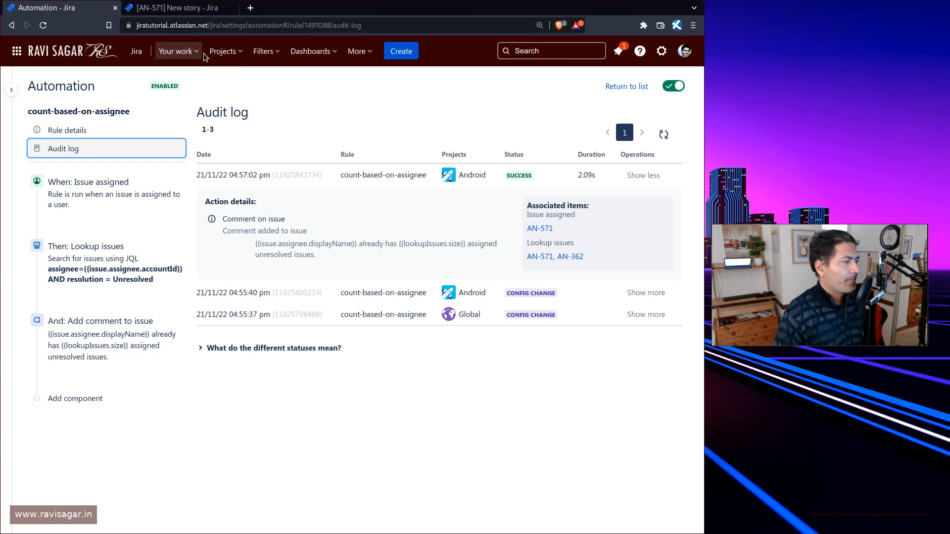
# Reload AN-571 to see the automated comment, then bring up the rule's details
pyautogui.click(178, 7)
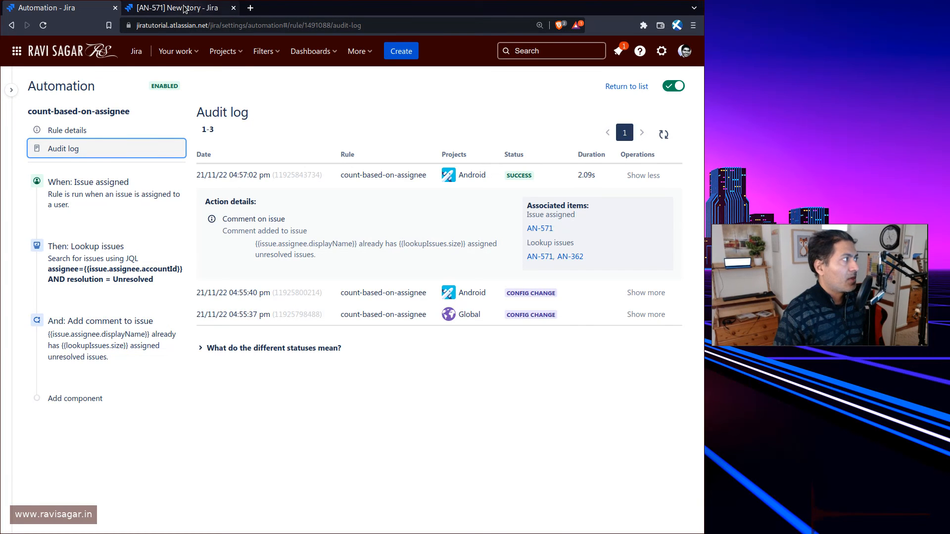
pyautogui.click(44, 24)
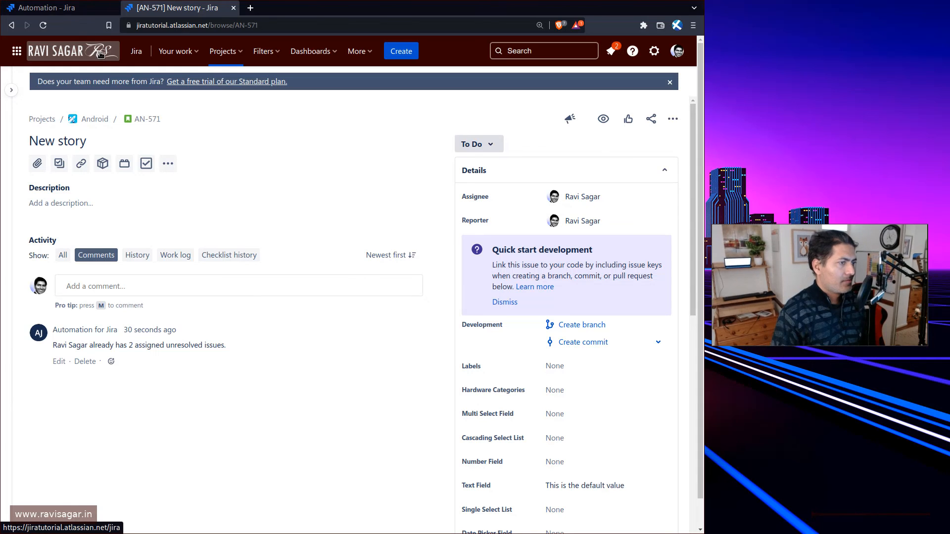
pyautogui.click(56, 9)
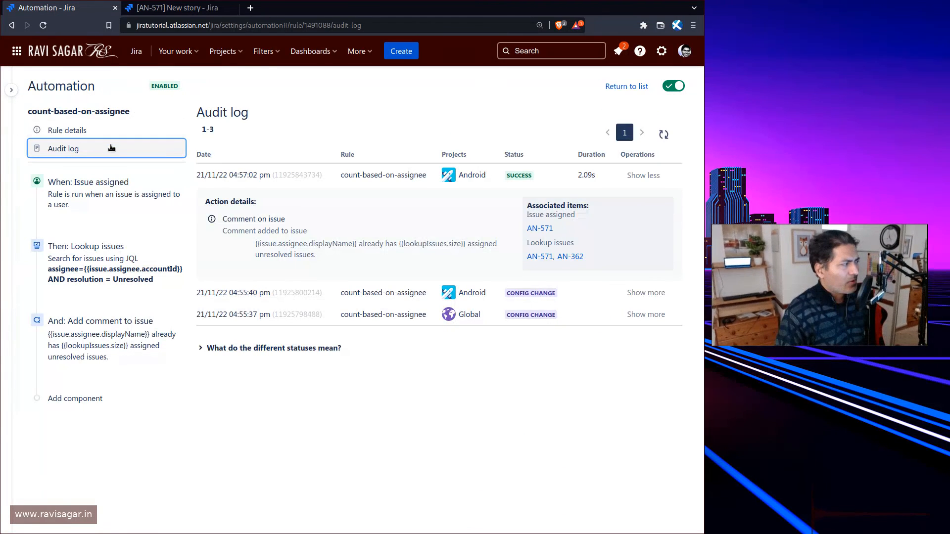
pyautogui.click(99, 130)
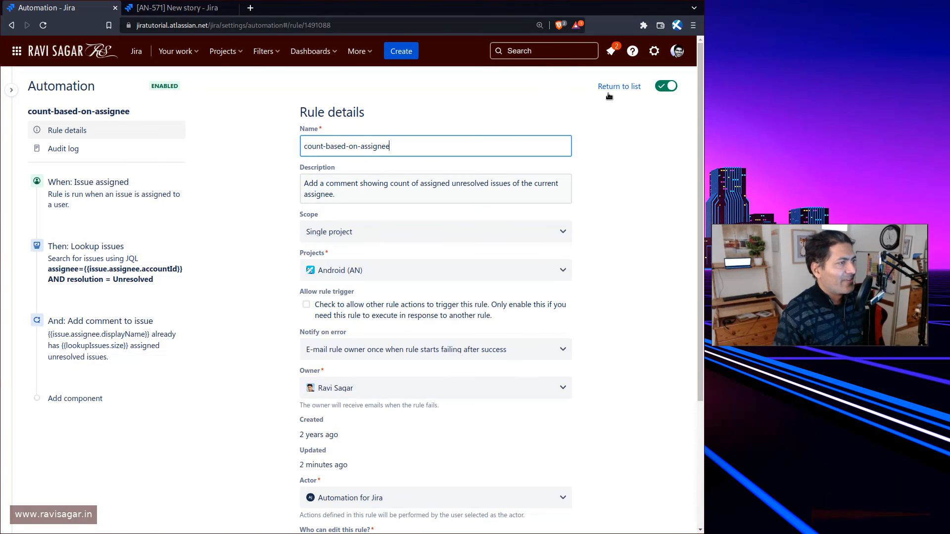
# Switch off the rule's Enabled toggle and return to the automation rules list
pyautogui.click(666, 87)
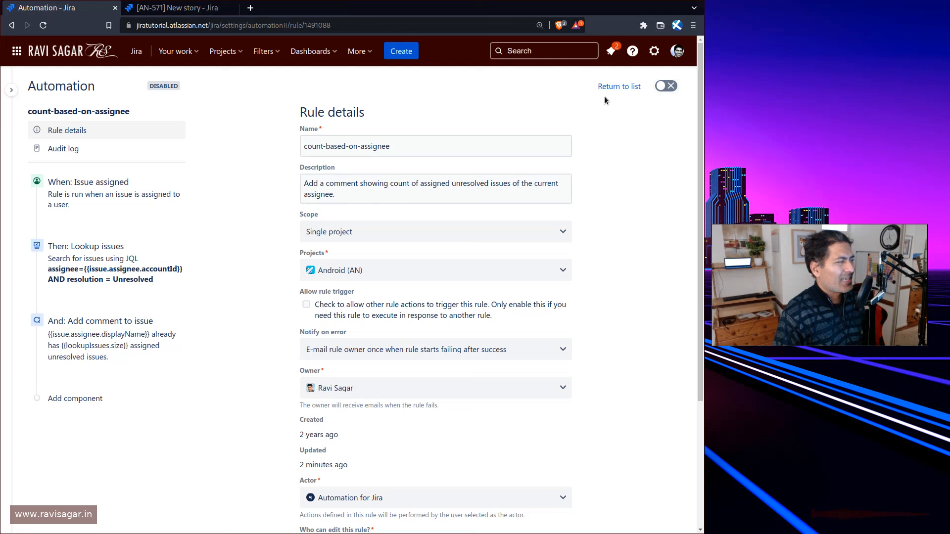
pyautogui.click(619, 86)
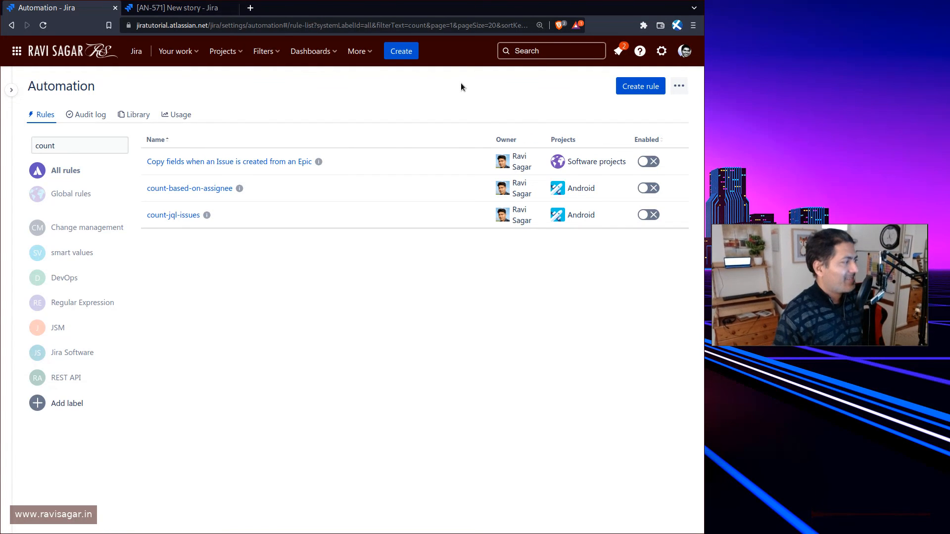
# Create a new rule with an Issue created trigger and begin adding an action
pyautogui.click(641, 86)
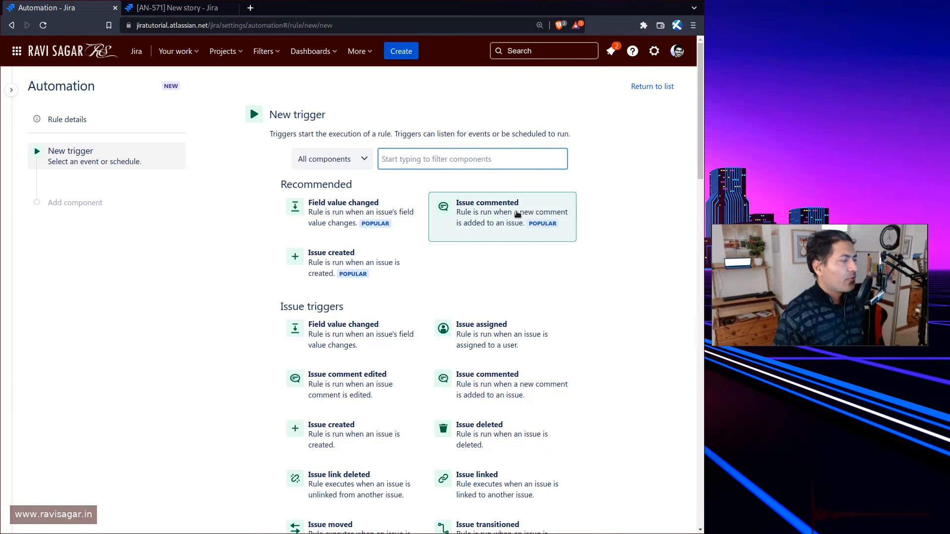
pyautogui.click(331, 257)
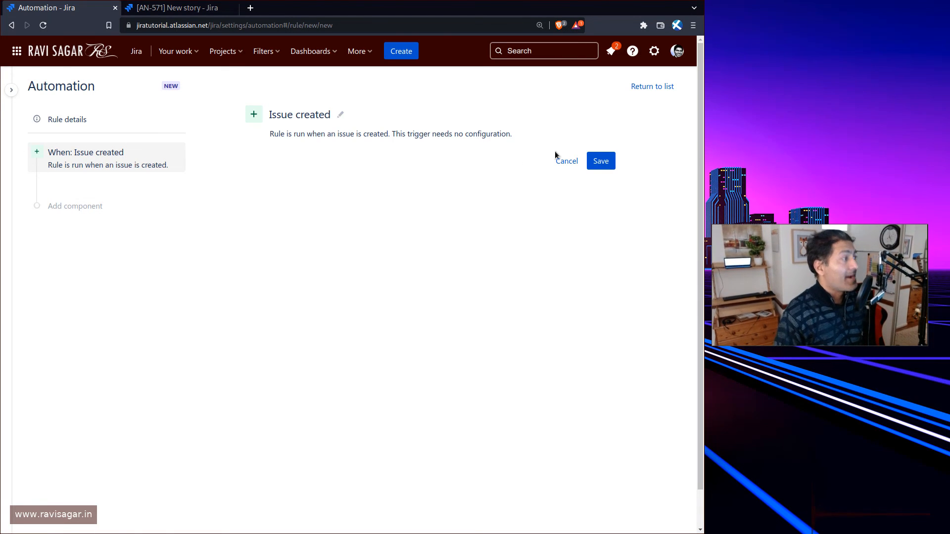
pyautogui.click(602, 162)
pyautogui.click(489, 179)
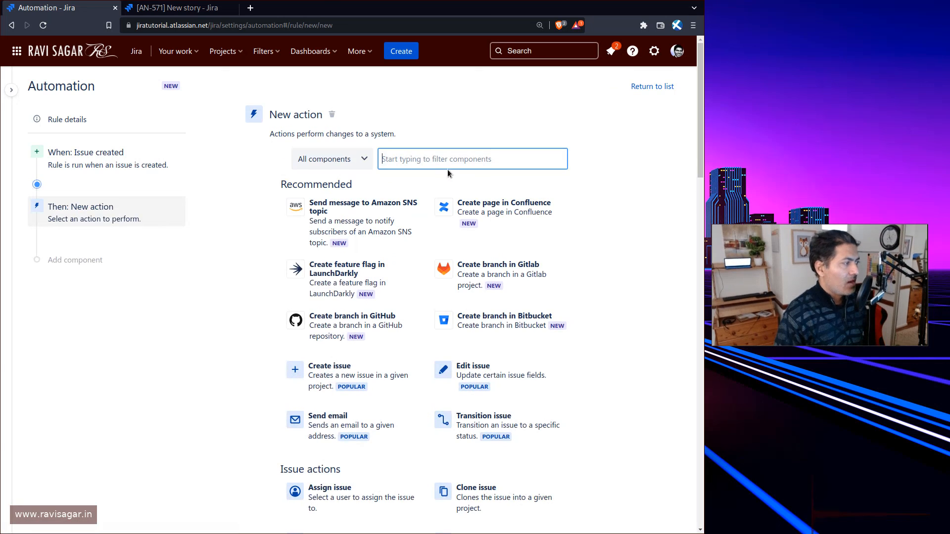
pyautogui.write('as')
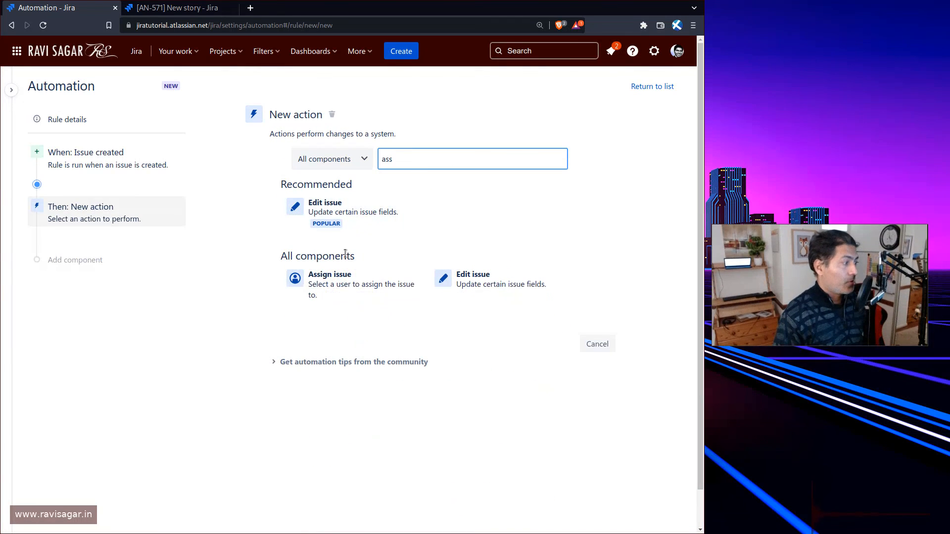
pyautogui.write('s')
# Add an Assign issue action set to a user in a role with Balanced workload
pyautogui.click(337, 275)
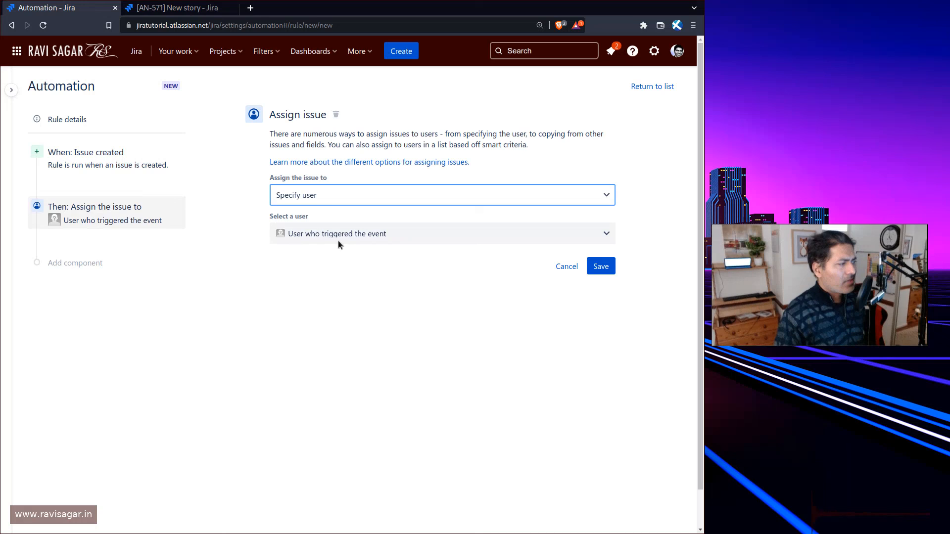
pyautogui.click(381, 195)
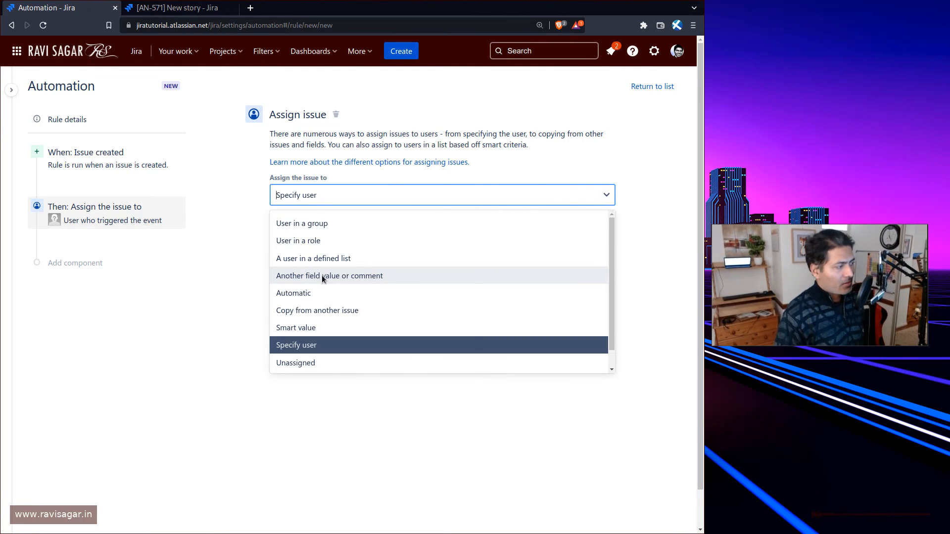
pyautogui.click(340, 240)
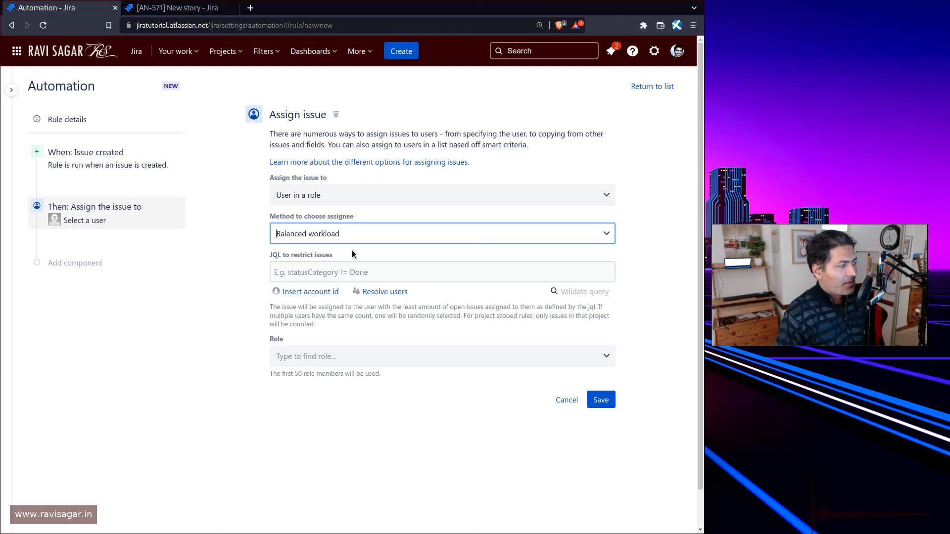
pyautogui.click(455, 233)
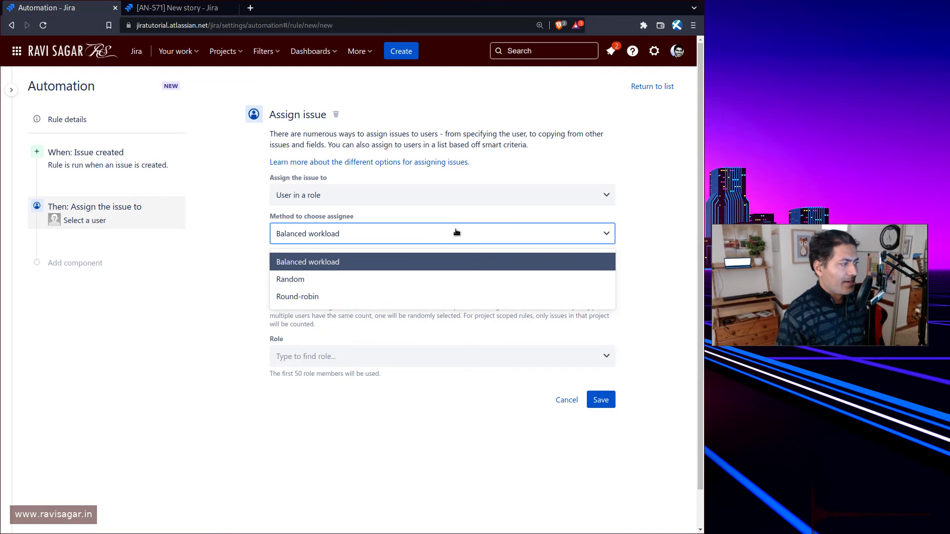
# Follow the 'Learn more about the different options for assigning issues' link to the support page
pyautogui.click(423, 162)
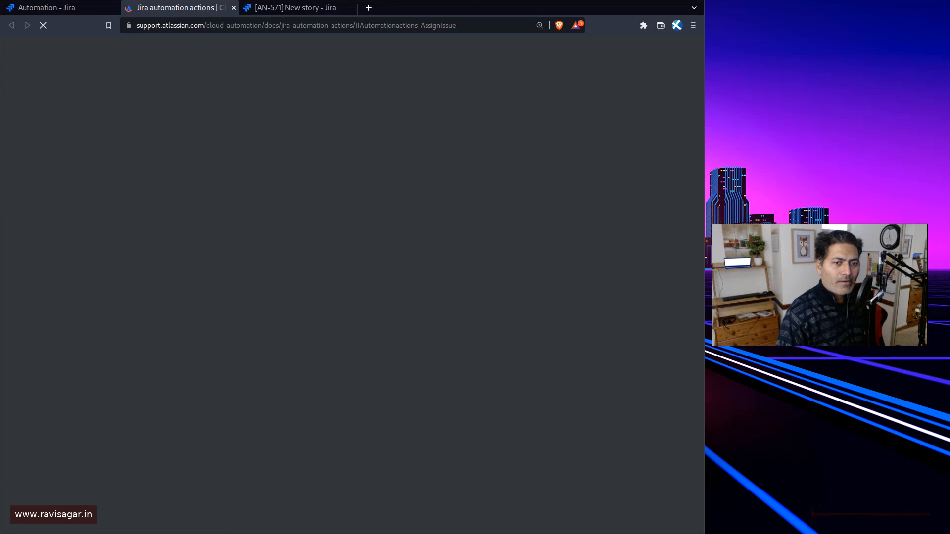